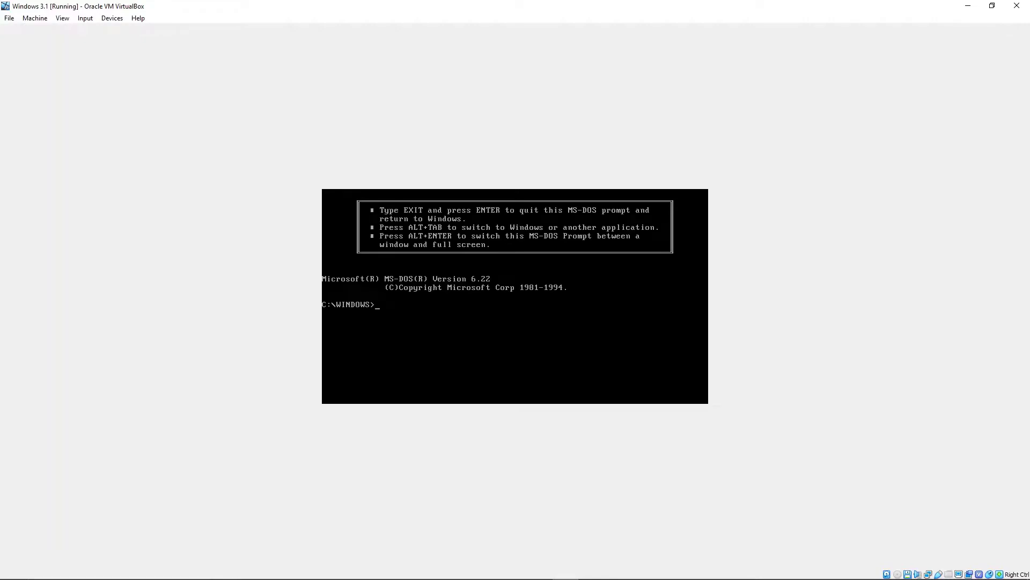
- Go up to the C: root, switch to drive A:, run svga and agree to extract its files
text(cd ..)
key(Return)
text(a:)
key(Return)
text(svga)
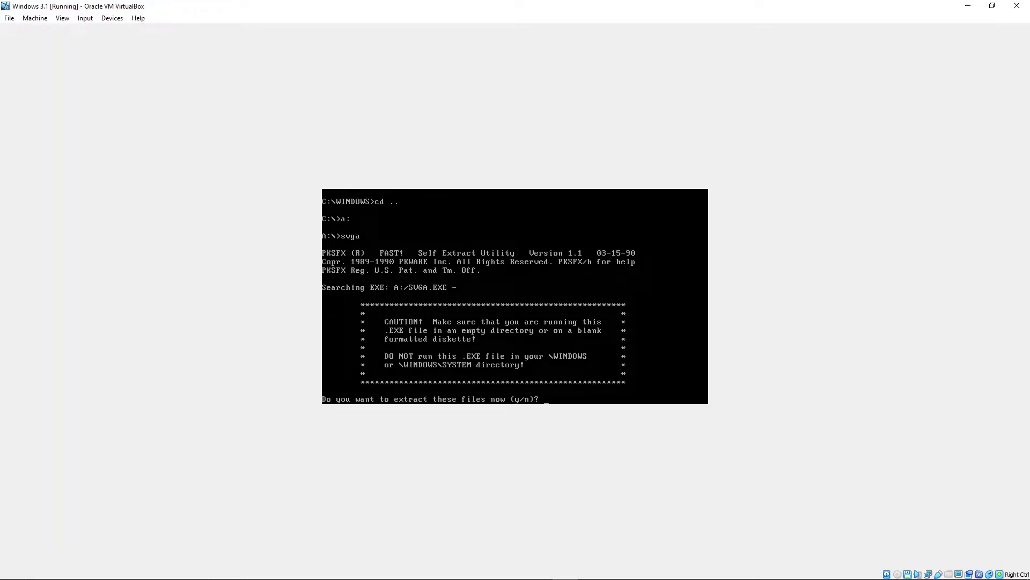
text(y)
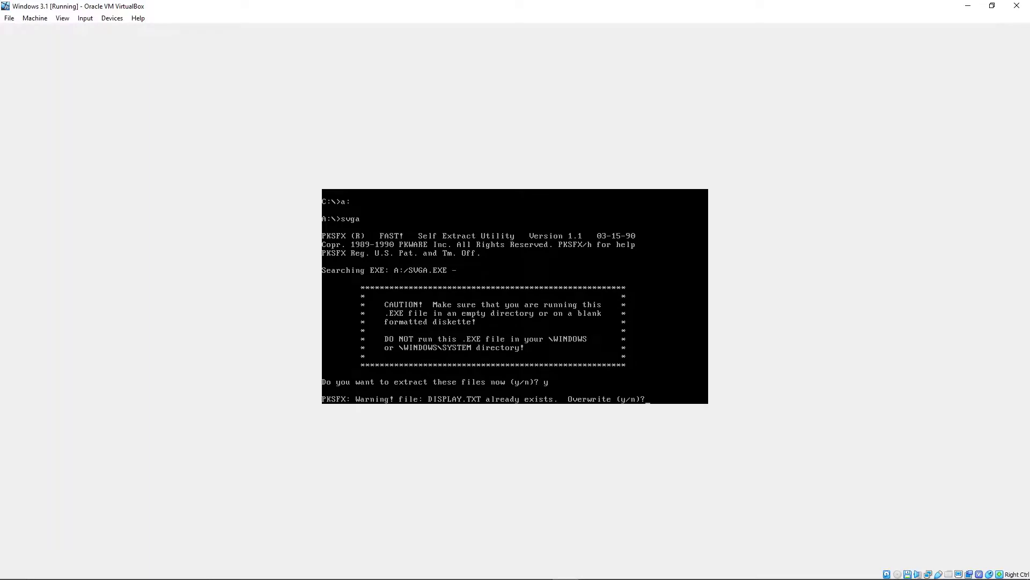
- Agree to overwrite every existing file on drive A: during the SVGA driver extraction, from DISPLAY.TXT through WIN.CNF
text(y)
text(yyy)
text(y)
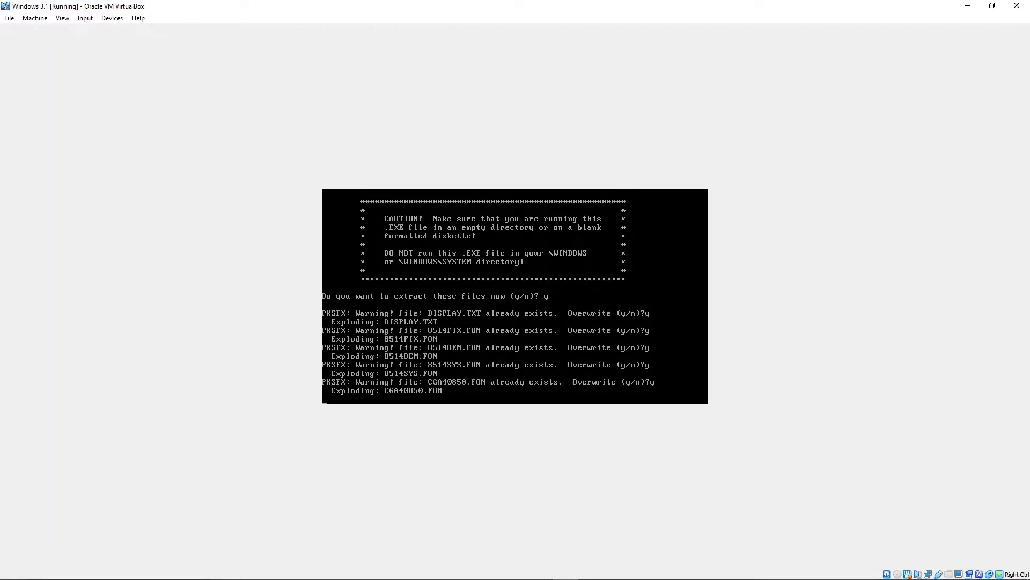
text(yyyy)
text(y)
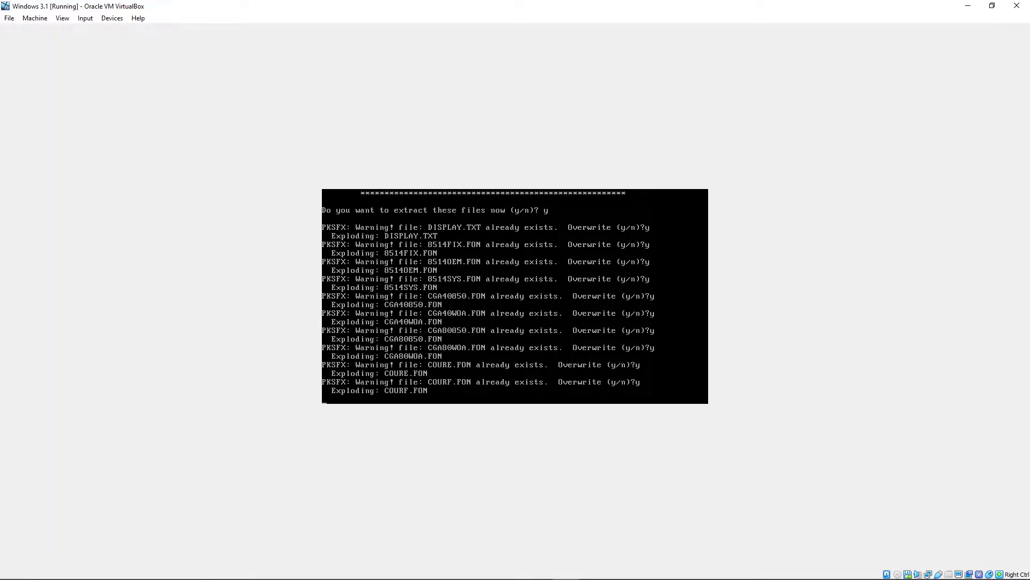
text(y)
text(y)
text(y)
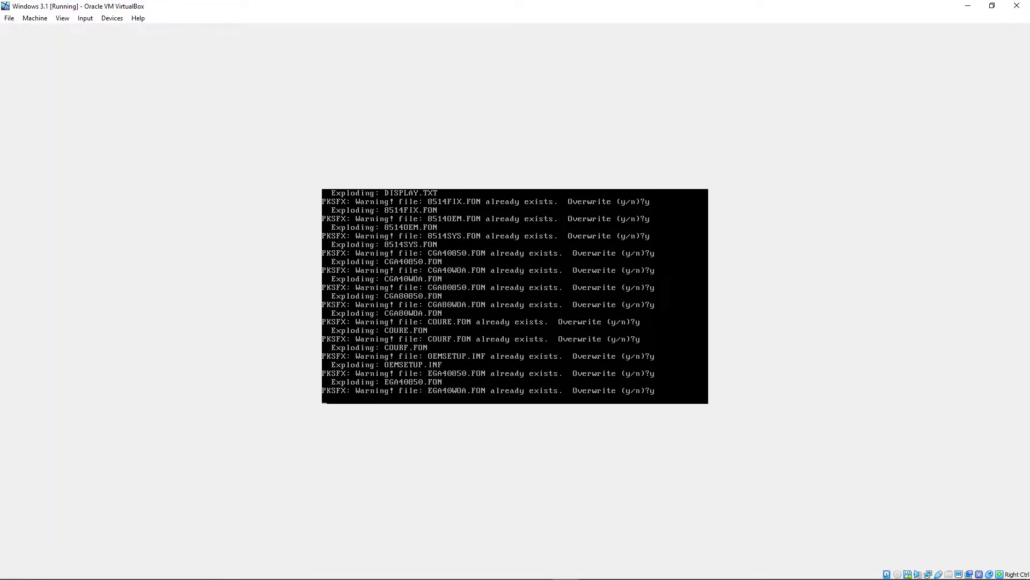
text(y)
text(yy)
text(yy)
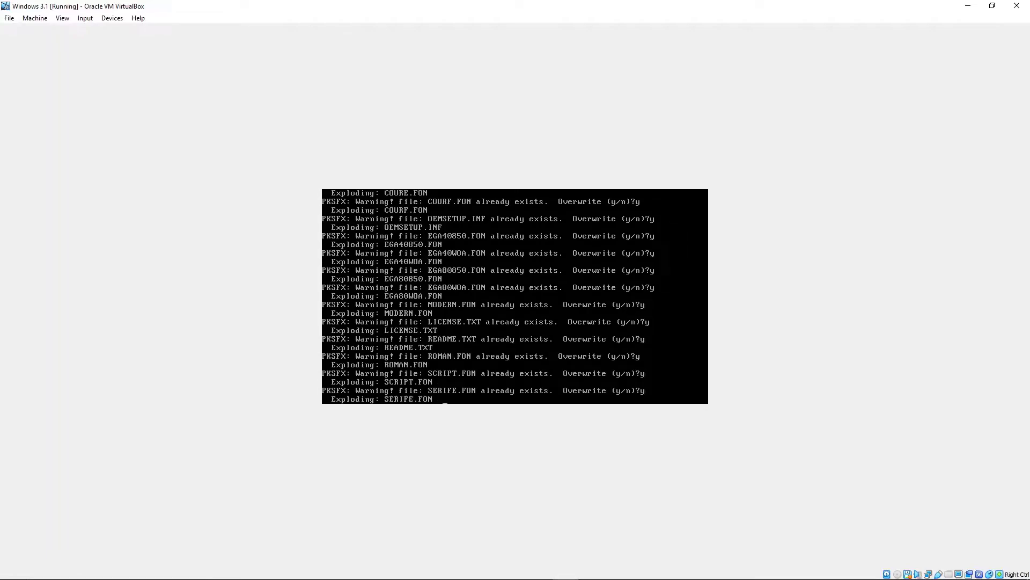
text(yyyy)
text(y)
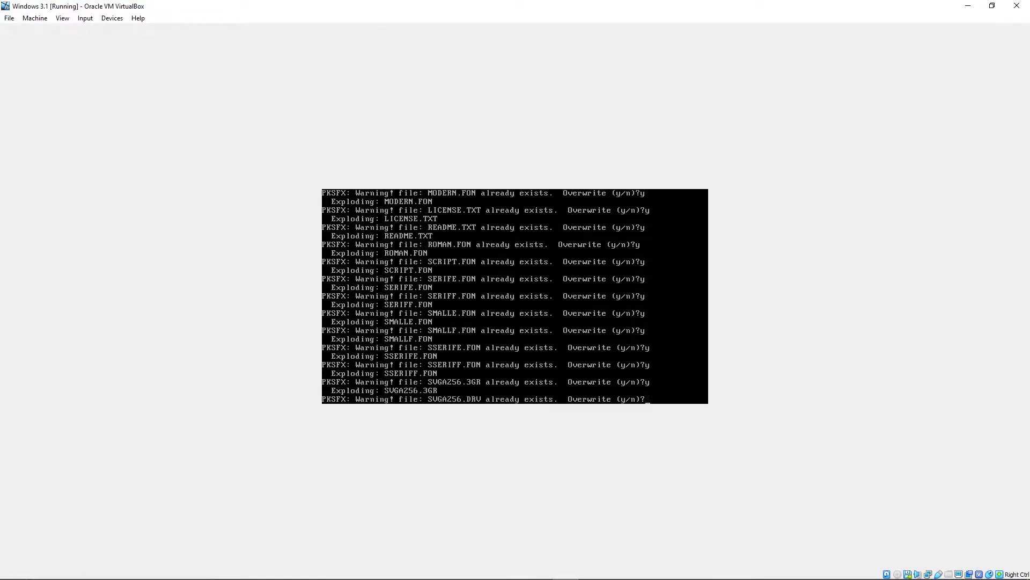
text(y)
text(y)
text(y)
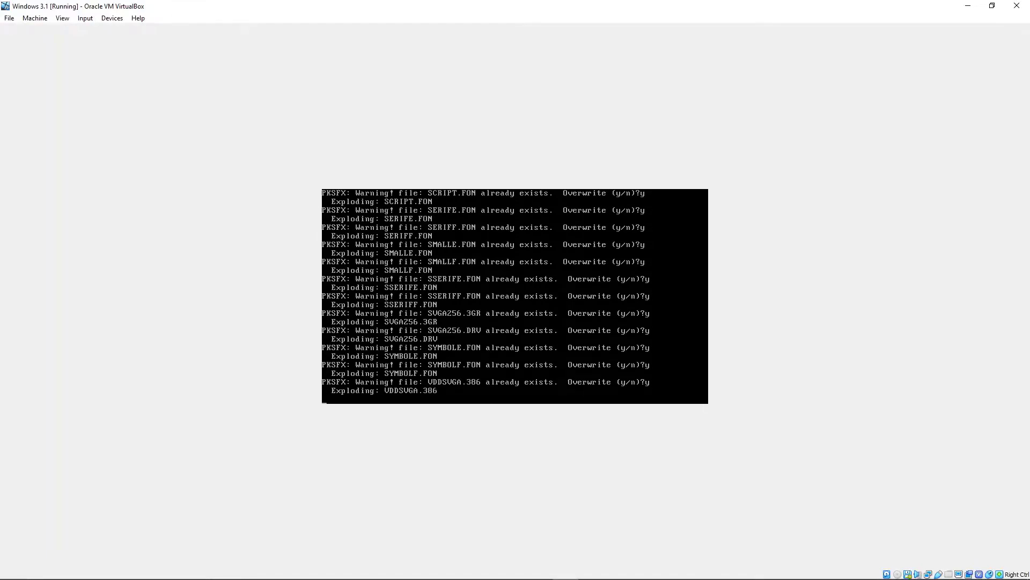
text(yy)
text(yy)
text(yy)
text(y)
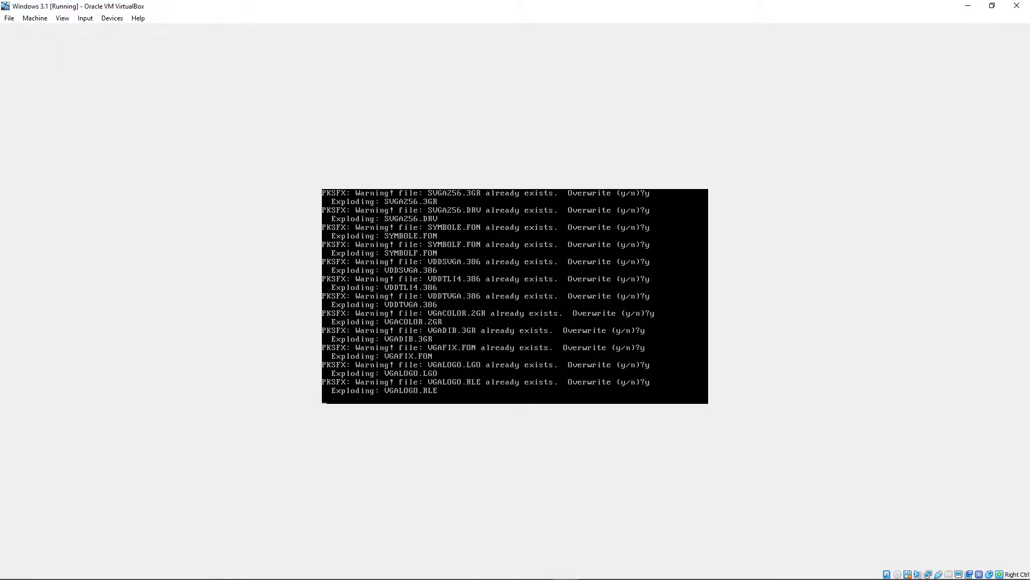
text(y)
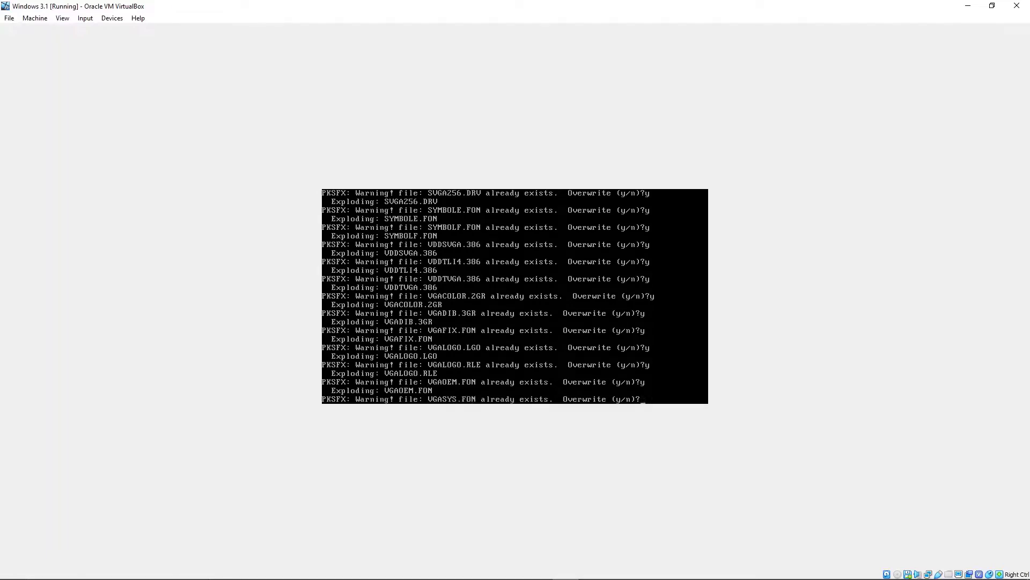
text(y)
text(y)
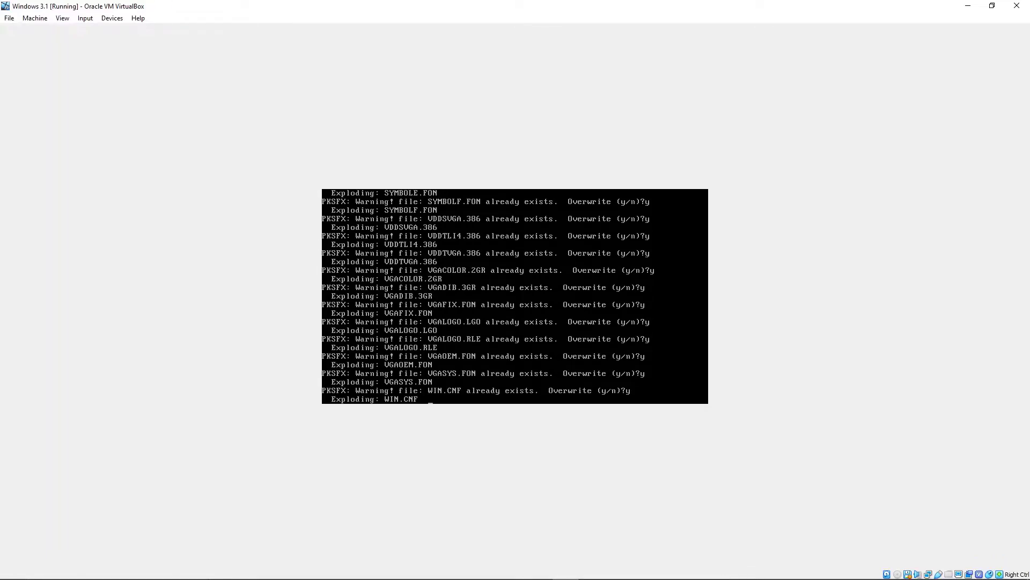
text(yyyyyyyyy)
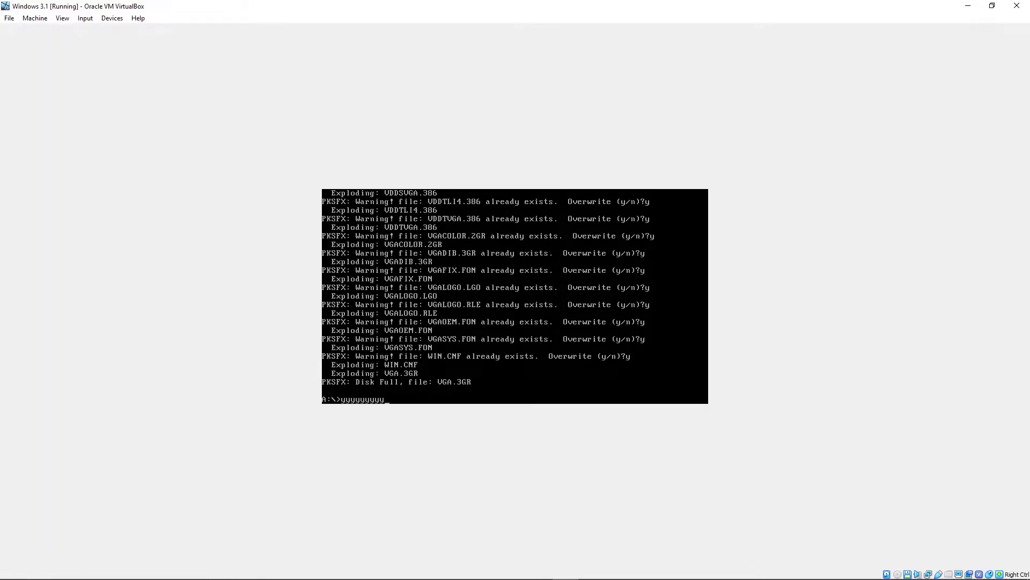
- Clear the stray characters from the A: prompt and run vgapatch without parameters
key(ctrl+a)
key(BackSpace)
key(BackSpace)
key(BackSpace)
key(BackSpace)
key(BackSpace)
key(BackSpace)
key(BackSpace)
key(BackSpace)
key(BackSpace)
key(BackSpace)
text(patch)
key(Return)
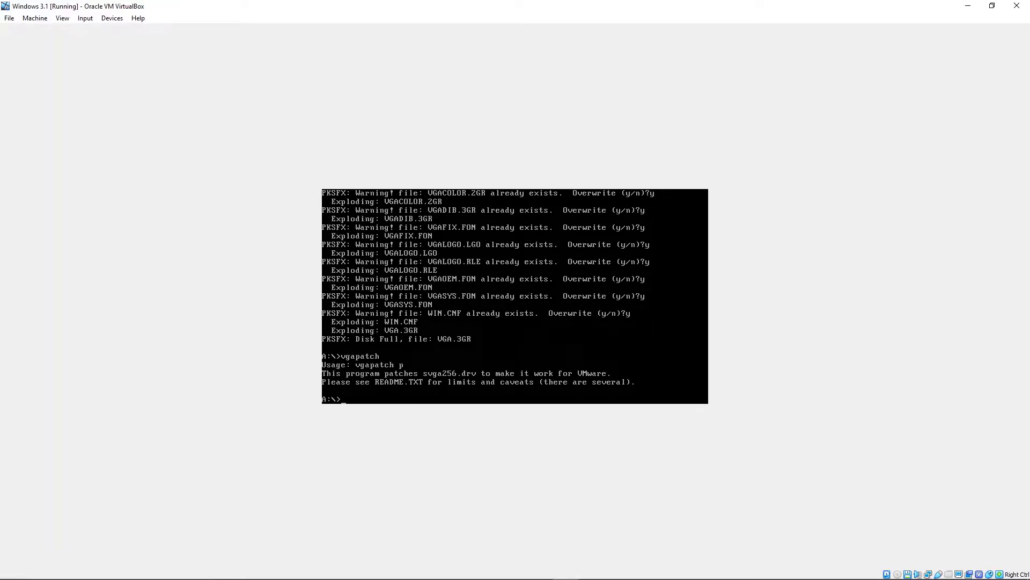
- Patch the svga256.drv driver with vgapatch p and restart the virtual machine
text(vgapatch p)
key(Return)
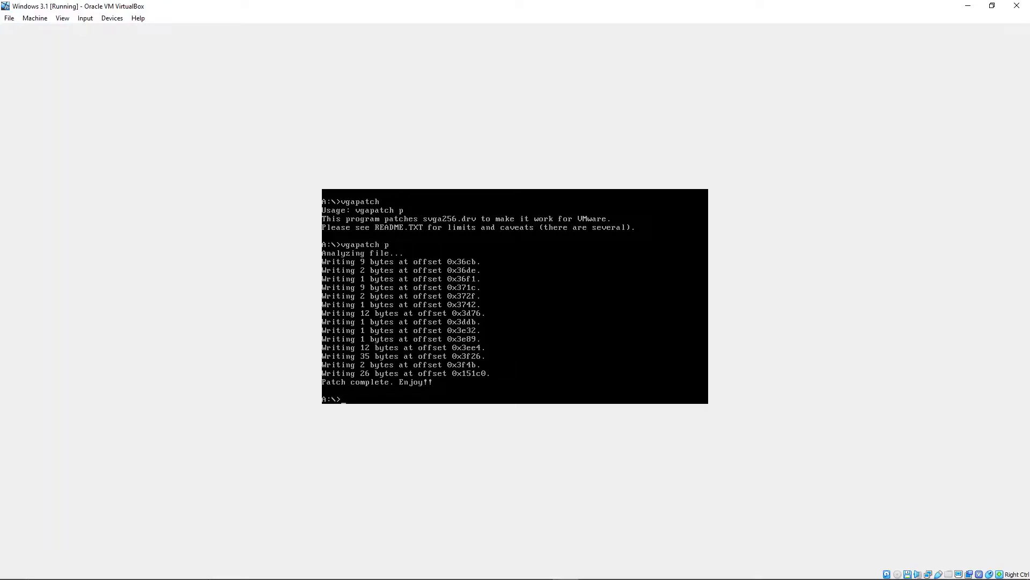
key(ctrl+Delete)
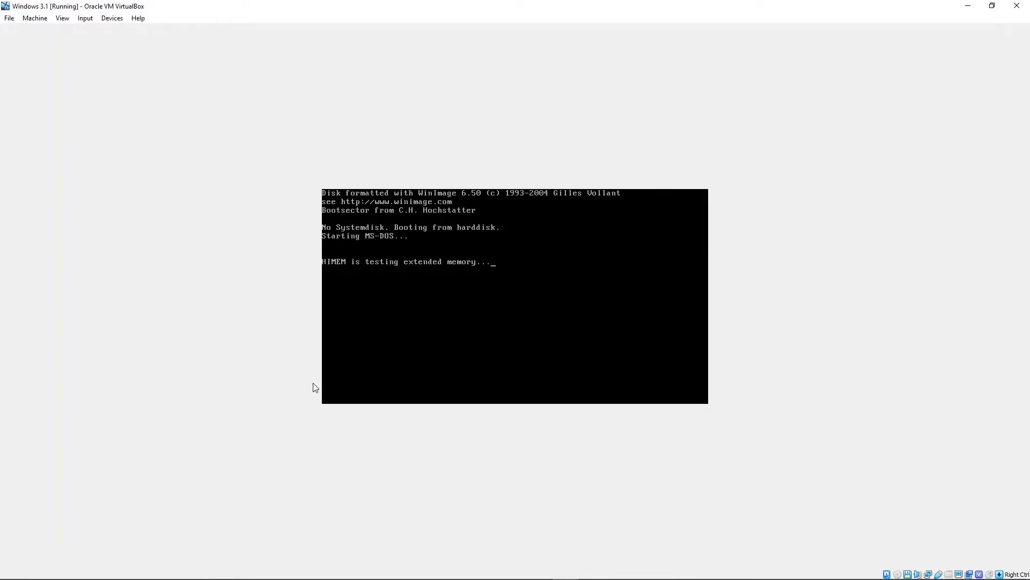
- Remove the floppy disk image from the virtual machine's floppy drive
right_click(913, 570)
click(882, 557)
click(905, 572)
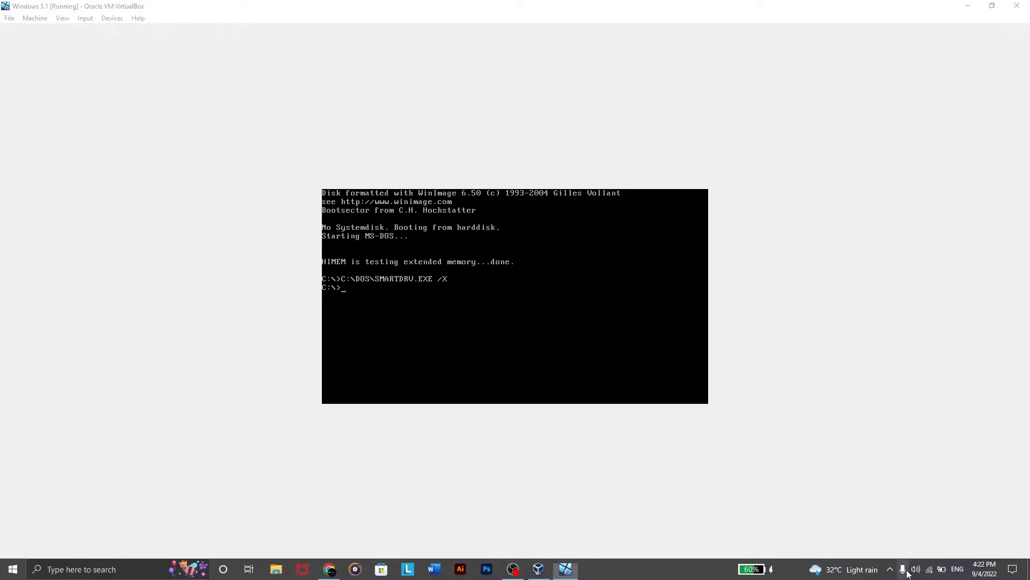
click(911, 572)
click(911, 568)
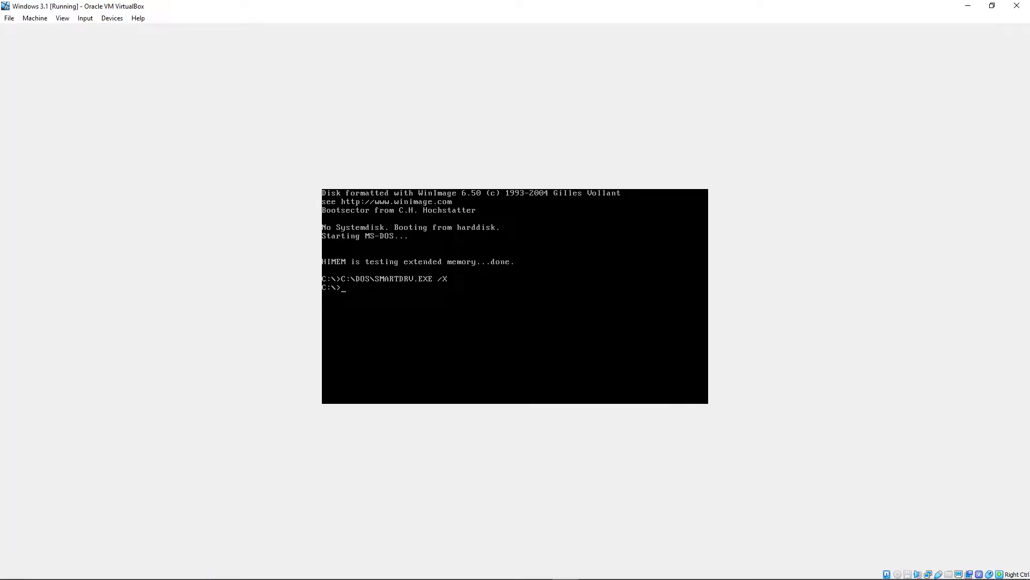
- Start Windows from the C: prompt with win and open Windows Setup from the Main group
text(win)
key(Return)
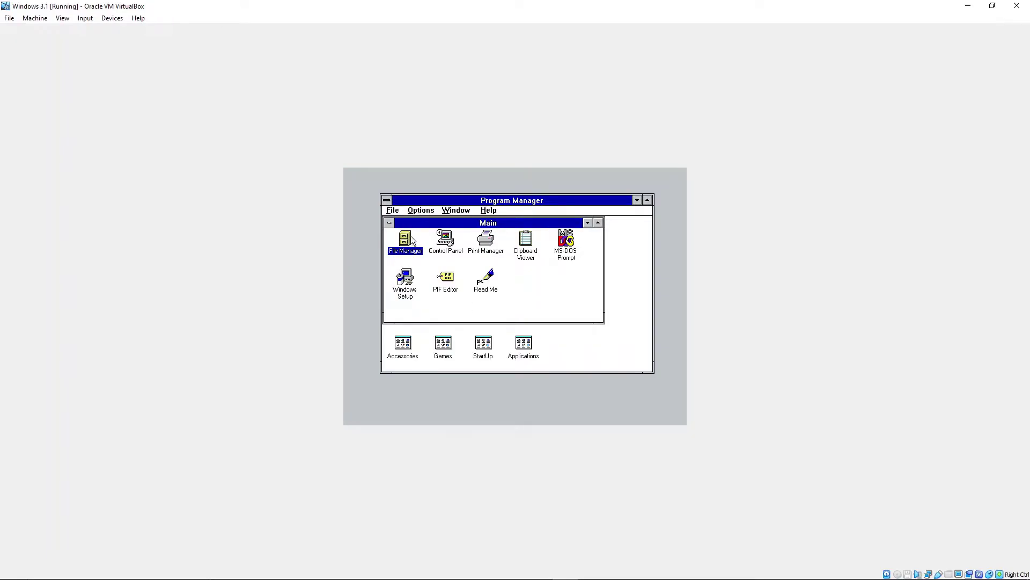
click(446, 237)
click(407, 243)
double_click(415, 271)
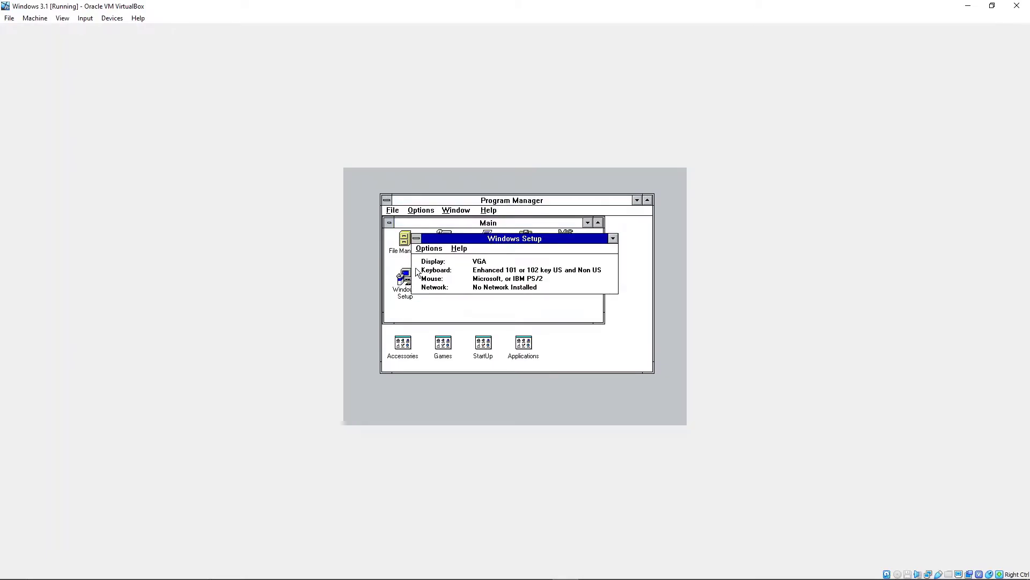
- Open the Change System Settings dialog in Windows Setup
click(418, 239)
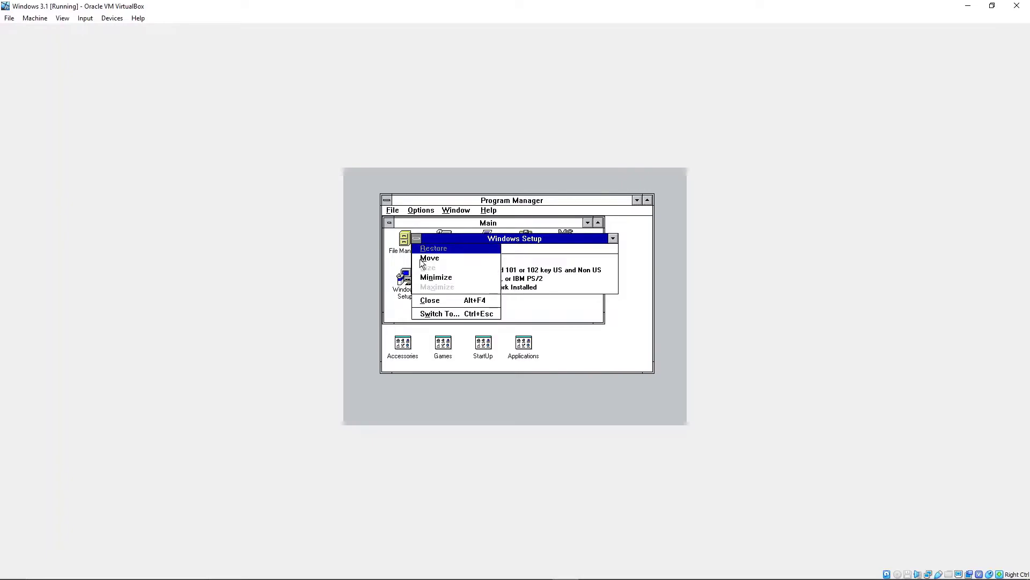
click(533, 268)
click(434, 249)
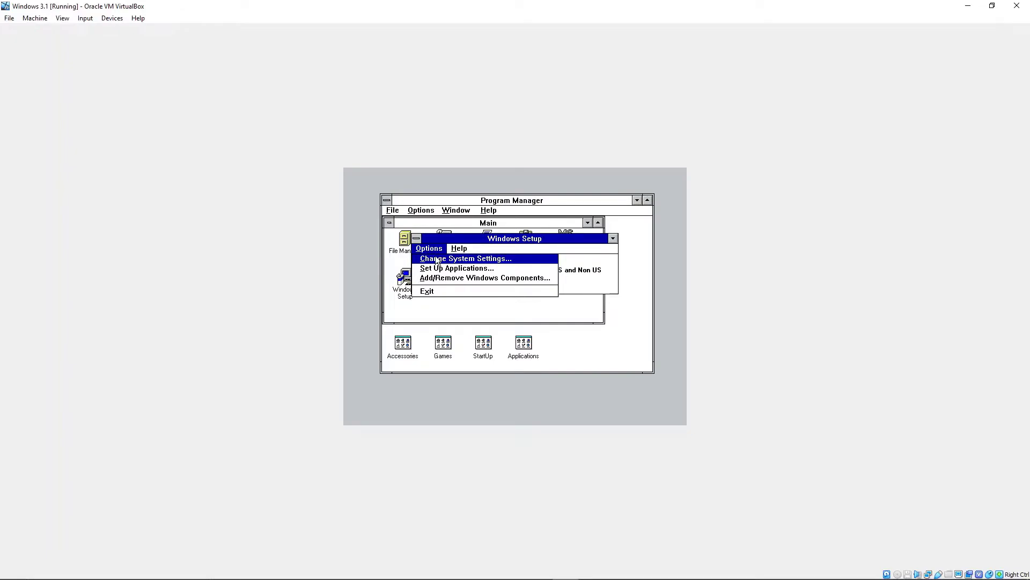
click(437, 259)
click(456, 245)
click(626, 285)
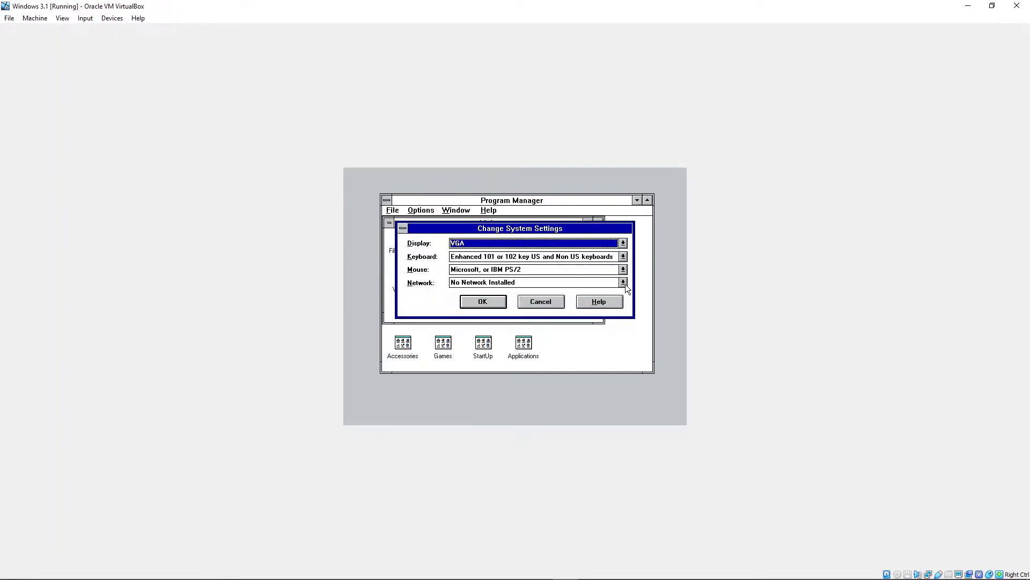
- Set the display to "Other display (Requires disk from OEM)" and request the driver disk from drive A
click(623, 244)
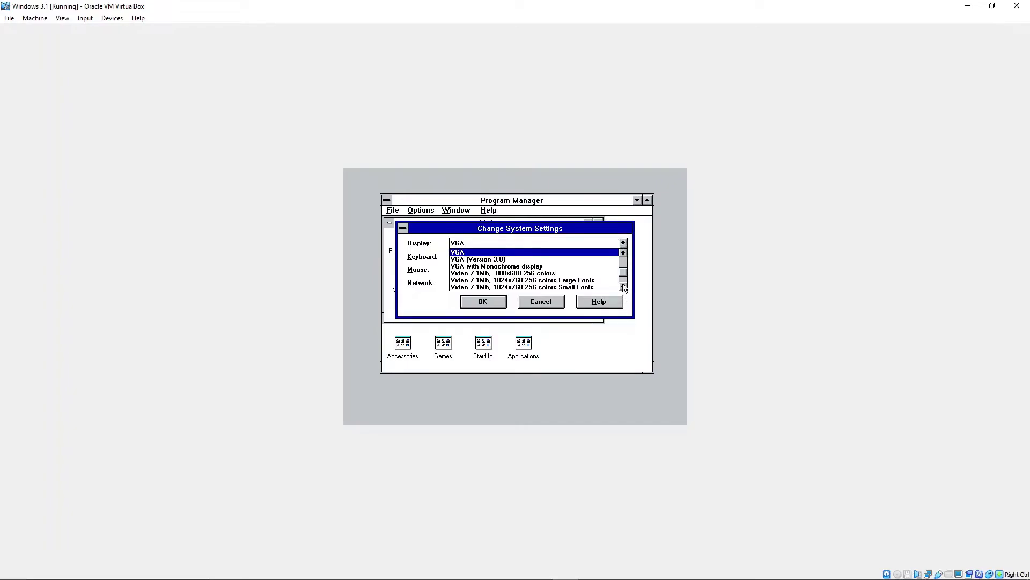
click(623, 287)
click(623, 287)
click(624, 288)
click(624, 288)
click(624, 288)
click(603, 286)
click(552, 298)
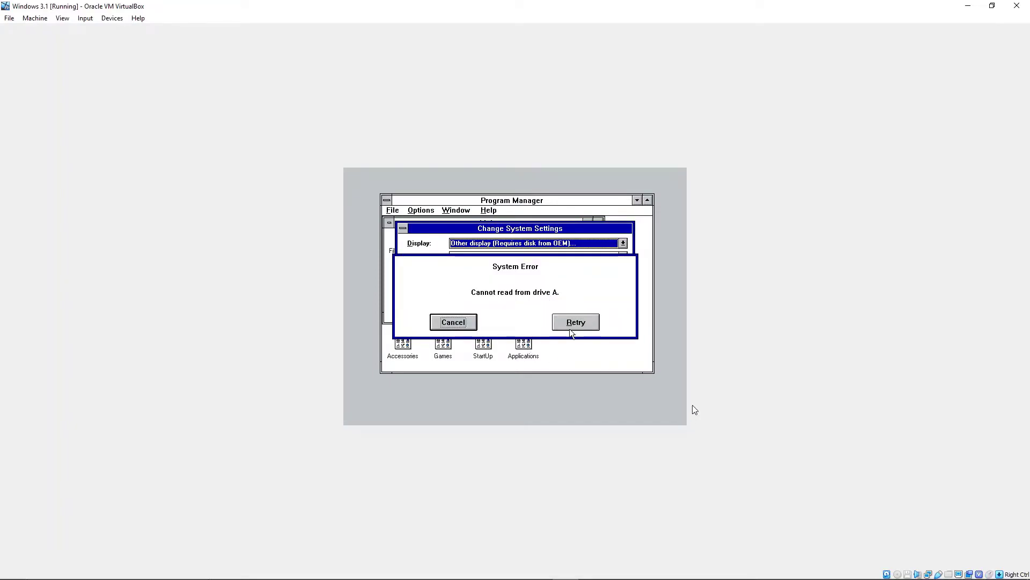
- Insert the floppy image 256 Colors 3.1 (1).vfd into the virtual drive and retry reading drive A
click(908, 574)
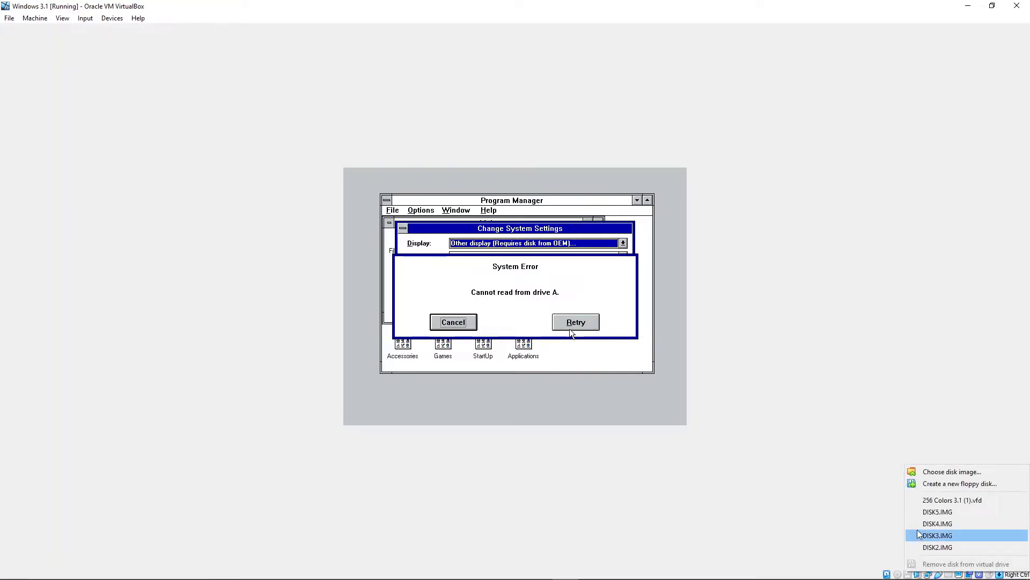
click(925, 501)
click(571, 327)
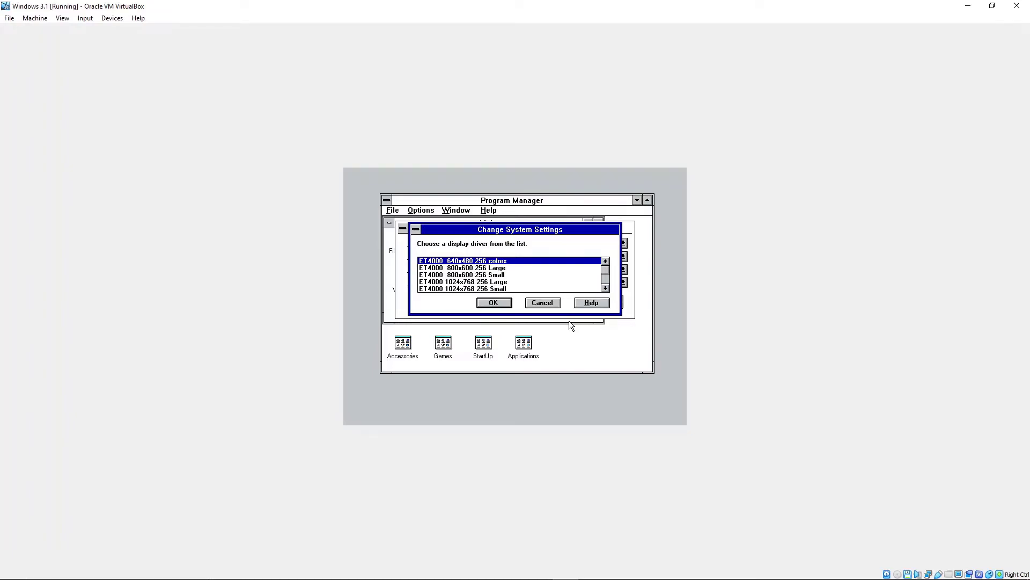
- Choose Super VGA 1024x768 256 Large as the display driver and confirm the choice
click(605, 289)
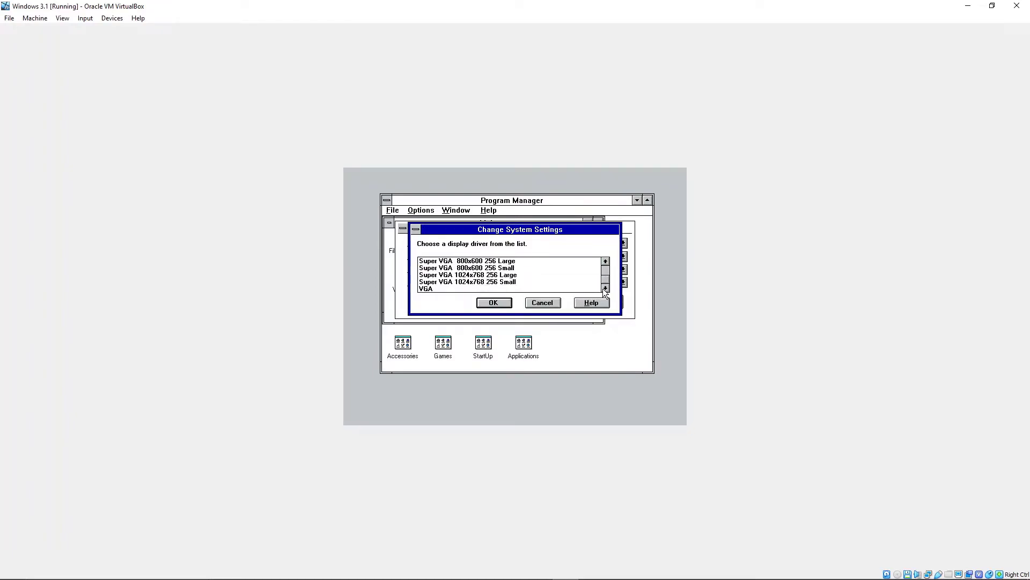
click(510, 283)
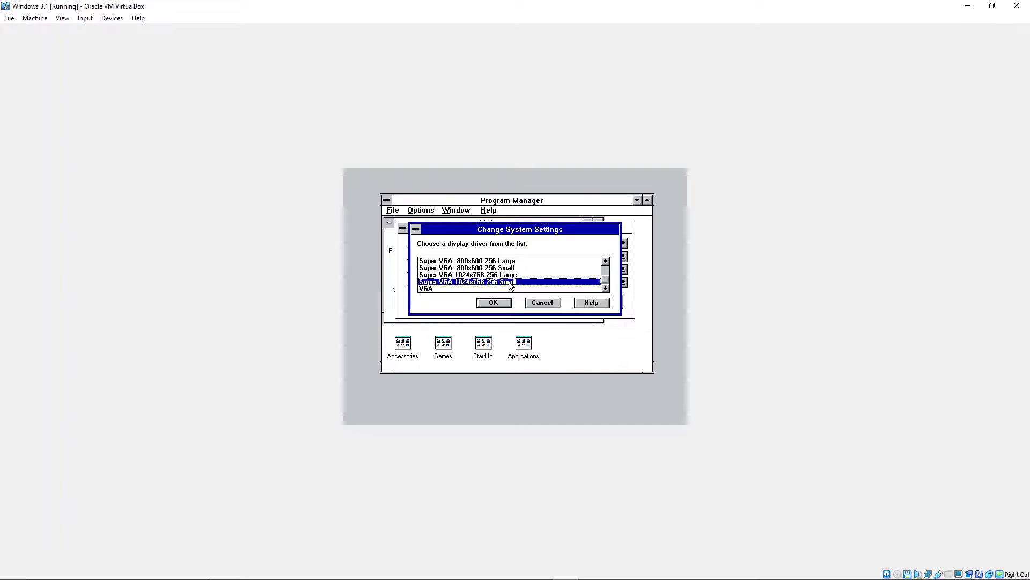
click(604, 262)
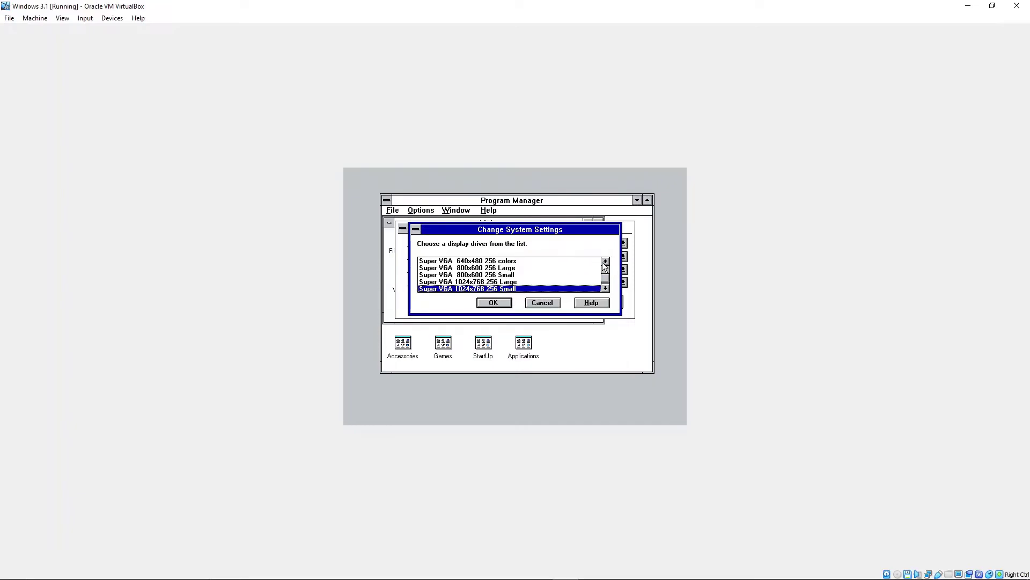
click(604, 262)
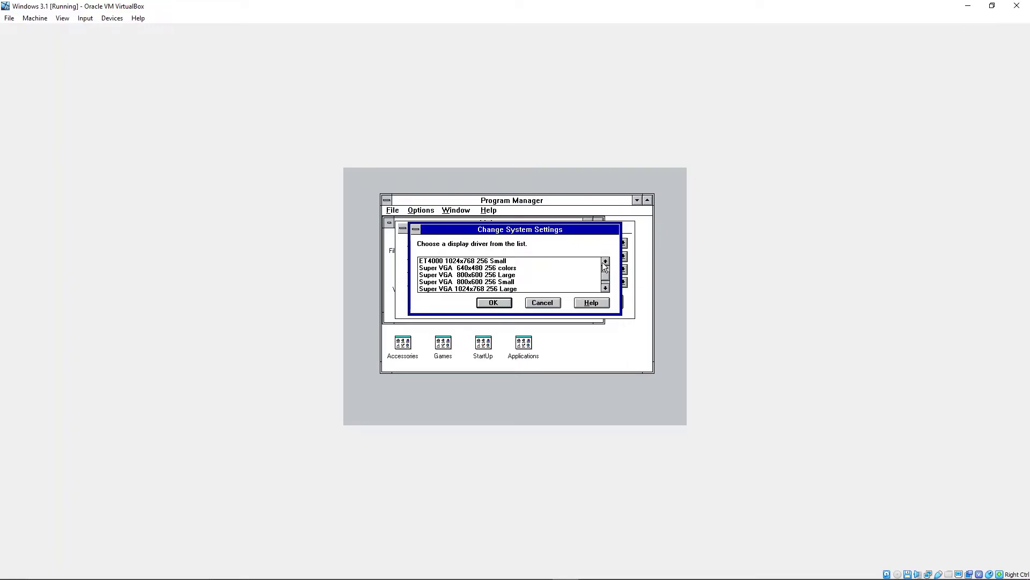
click(605, 262)
click(604, 262)
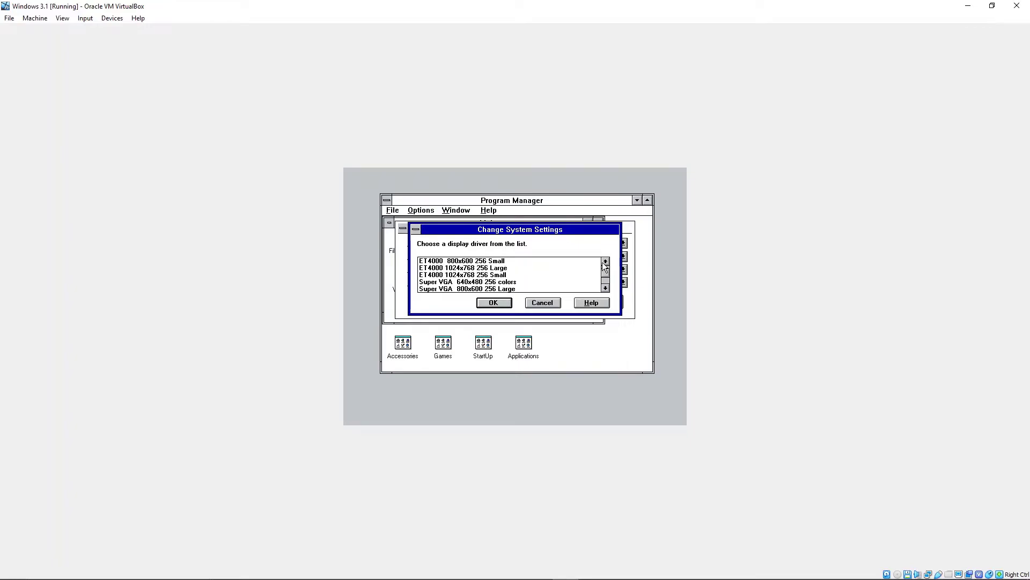
click(606, 290)
click(605, 289)
click(605, 289)
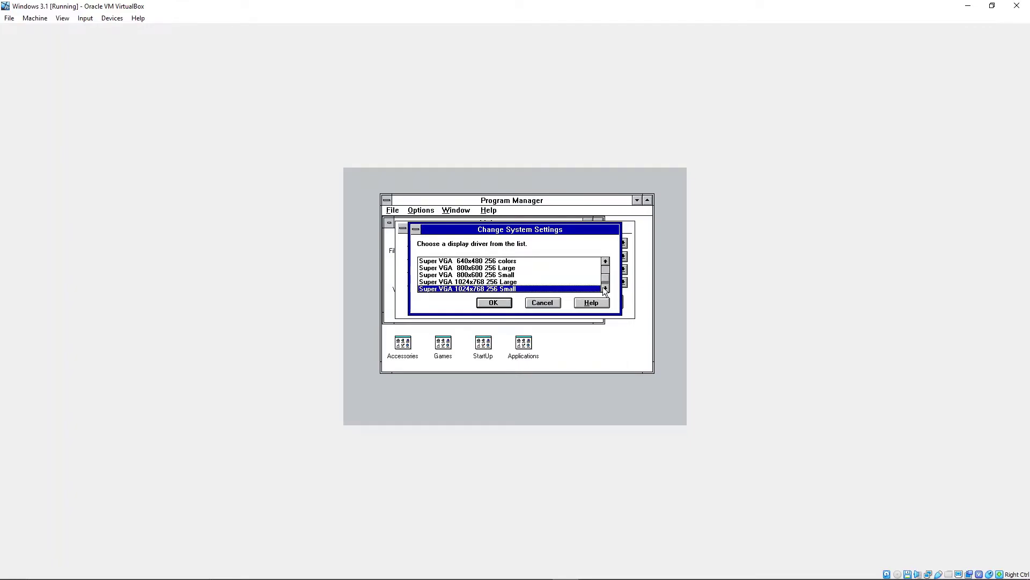
click(574, 280)
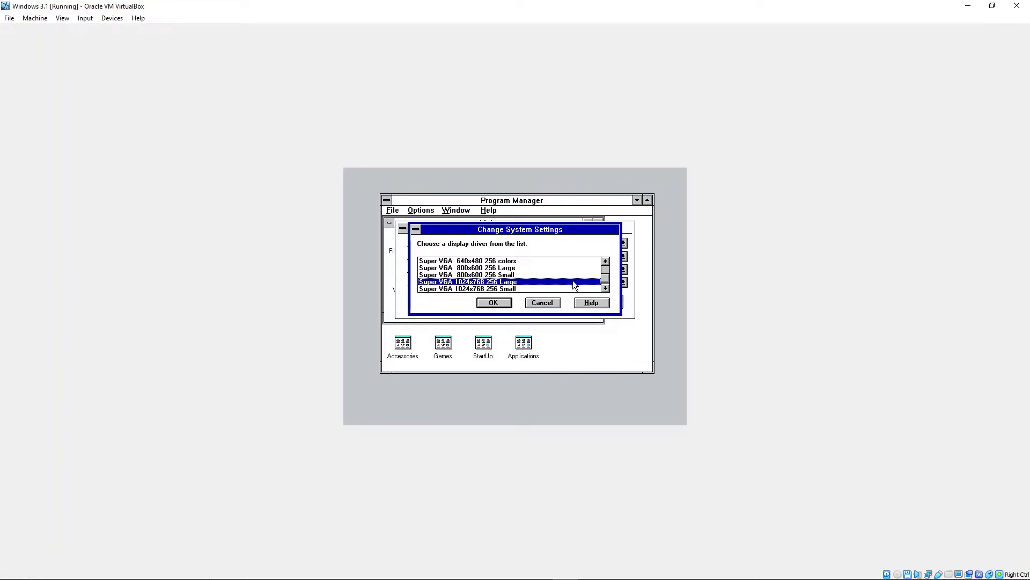
click(494, 303)
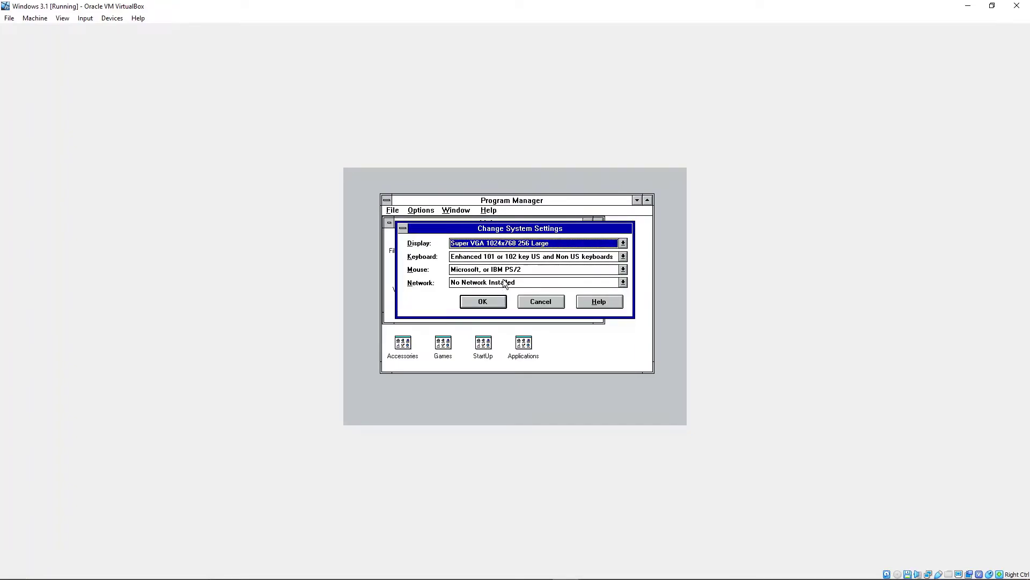
click(503, 283)
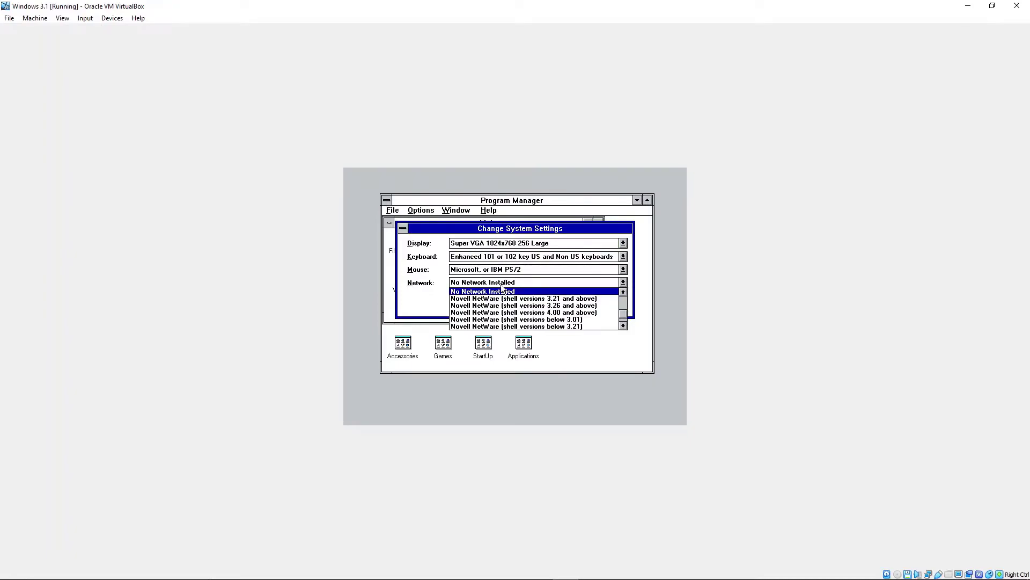
- Keep the network as No Network Installed, apply the system settings and restart Windows
click(503, 291)
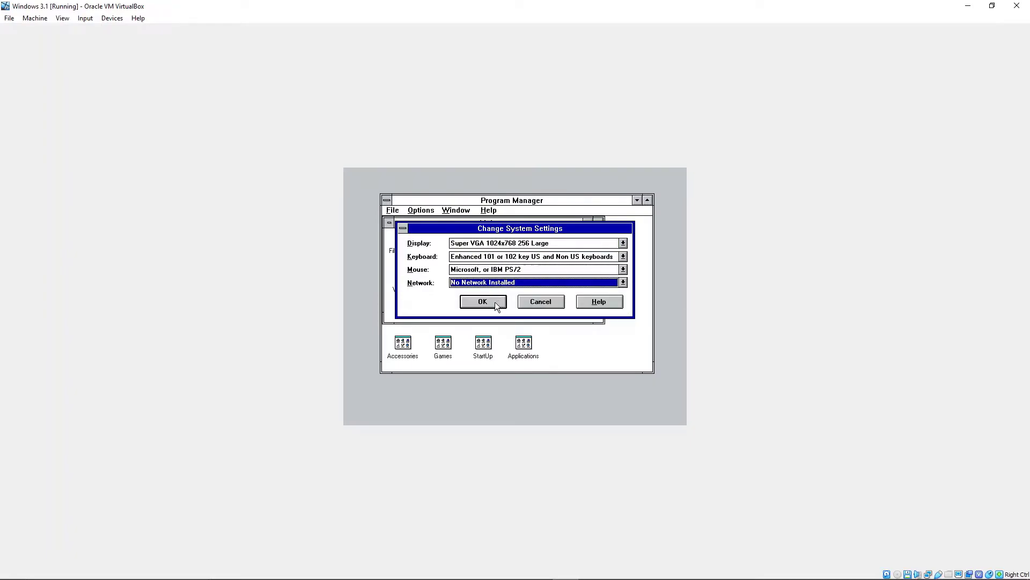
click(496, 302)
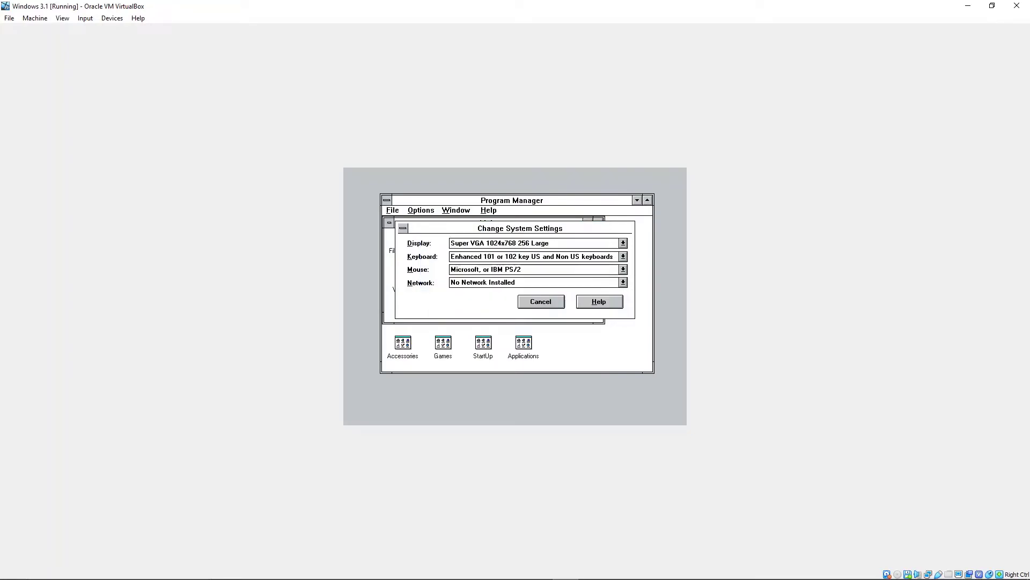
click(495, 302)
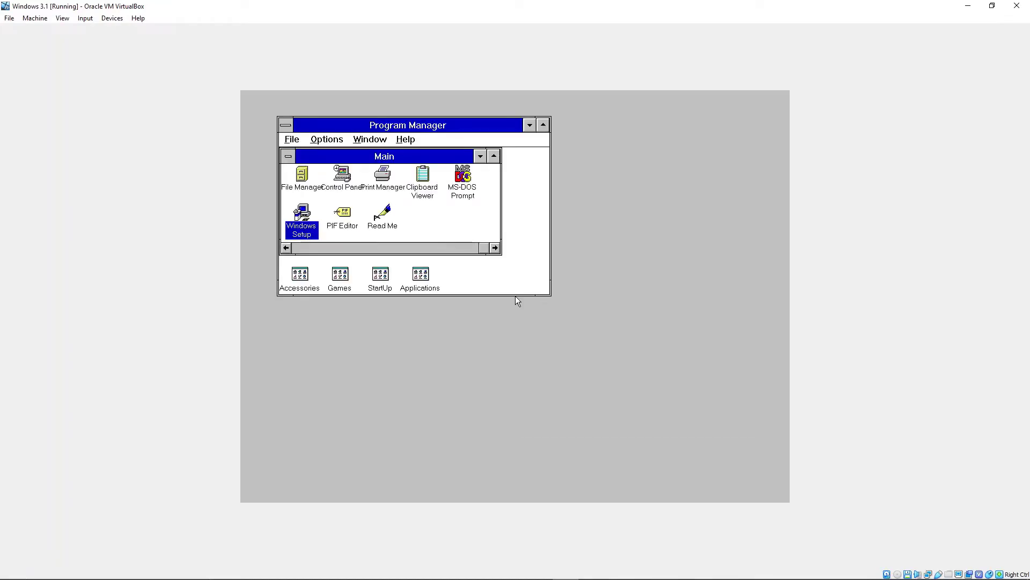
- Close the Main program group and place its icon beside the Applications icon in Program Manager
click(288, 156)
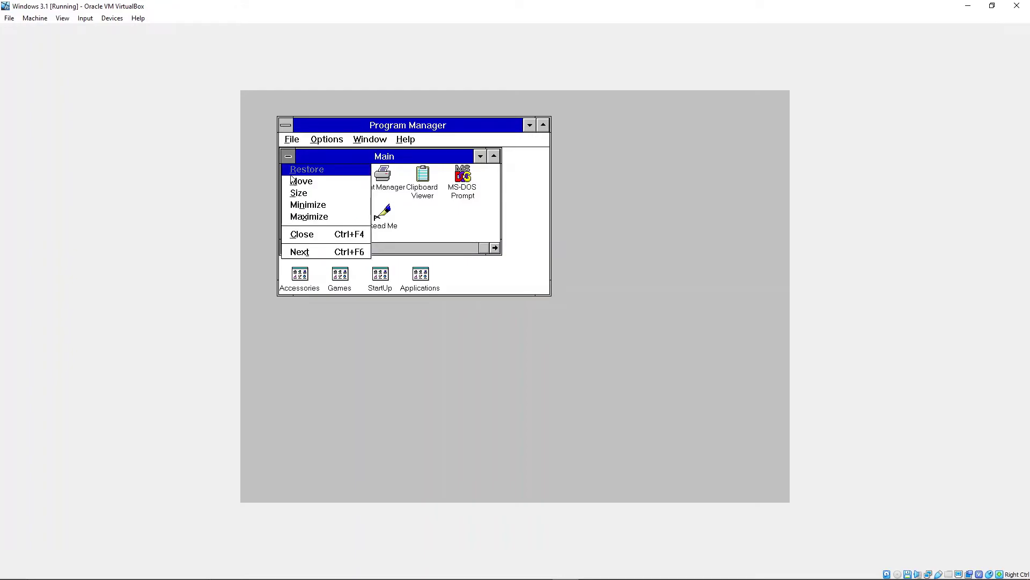
click(299, 236)
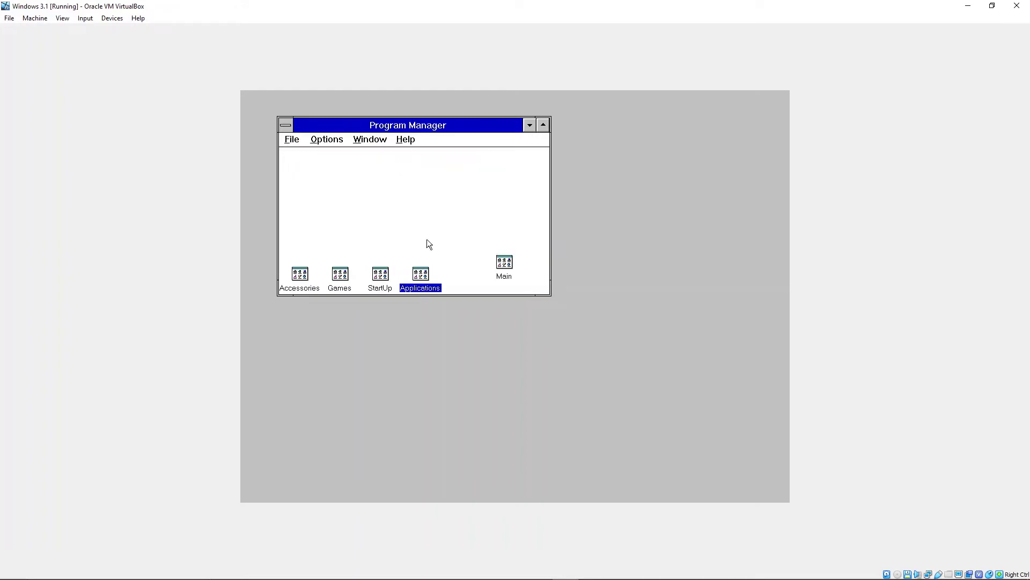
drag(496, 267, 473, 276)
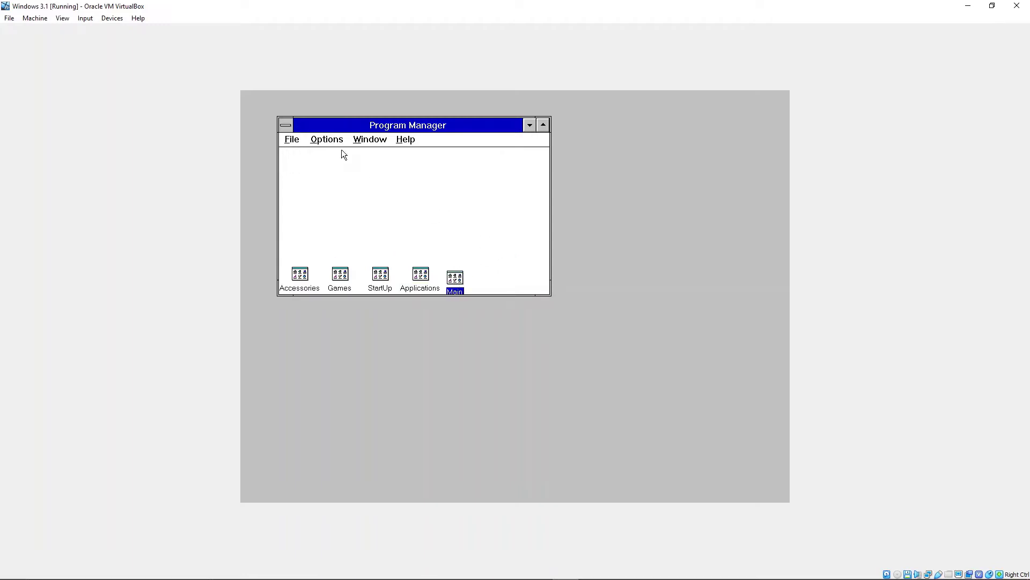
- Look through the Accessories, StartUp and Applications program groups, closing each one after viewing
click(303, 278)
double_click(304, 278)
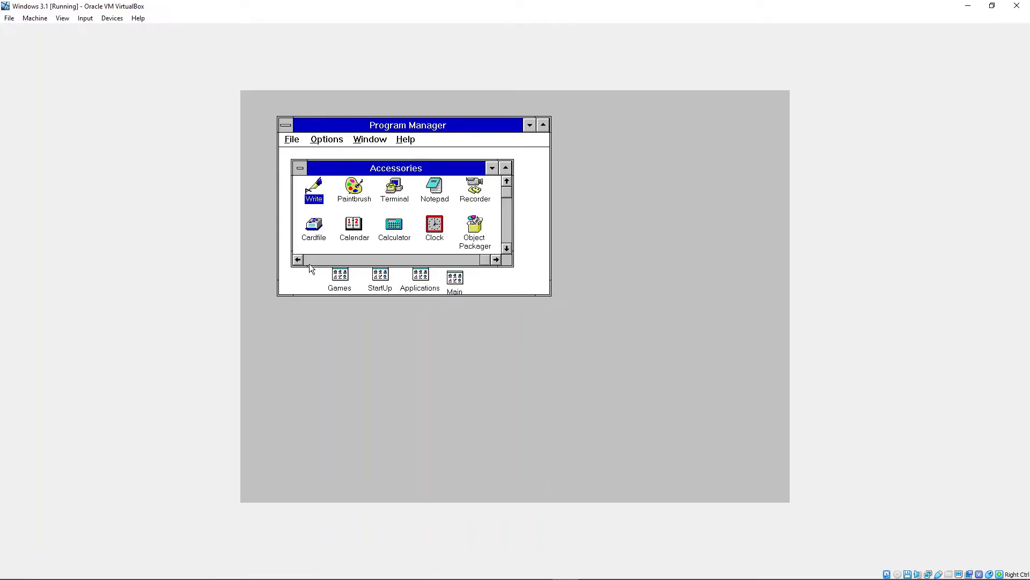
click(300, 168)
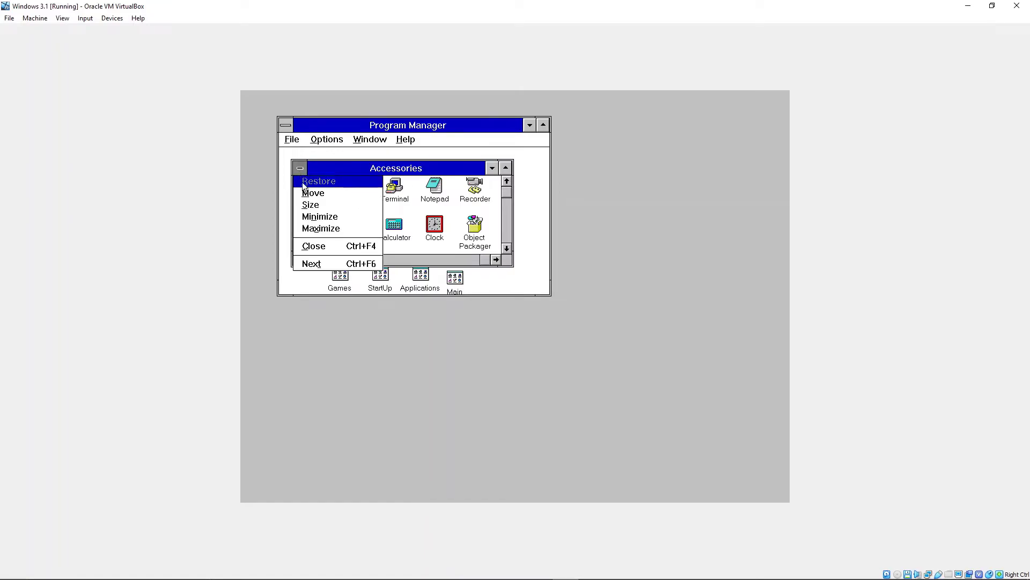
click(320, 244)
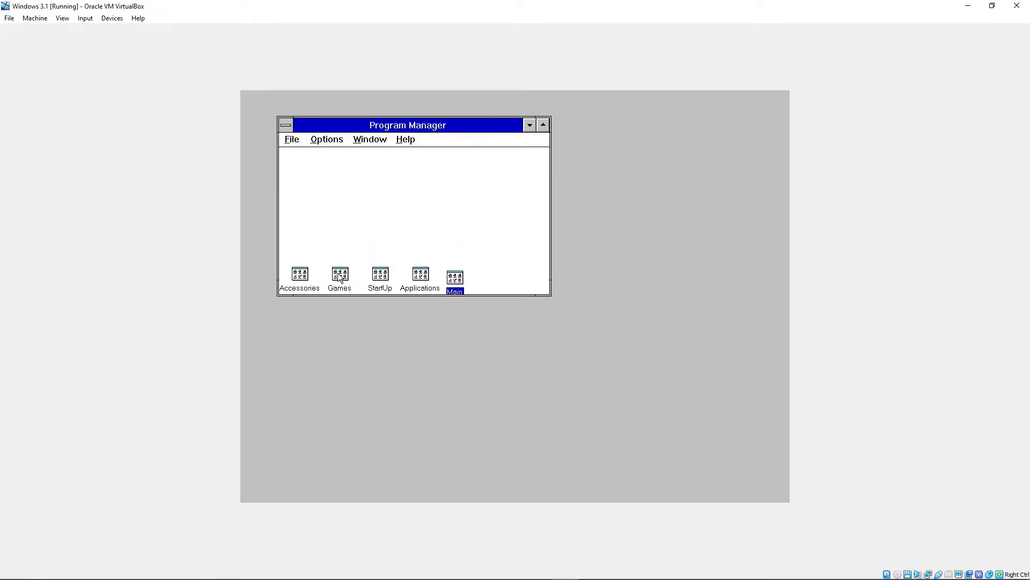
double_click(385, 274)
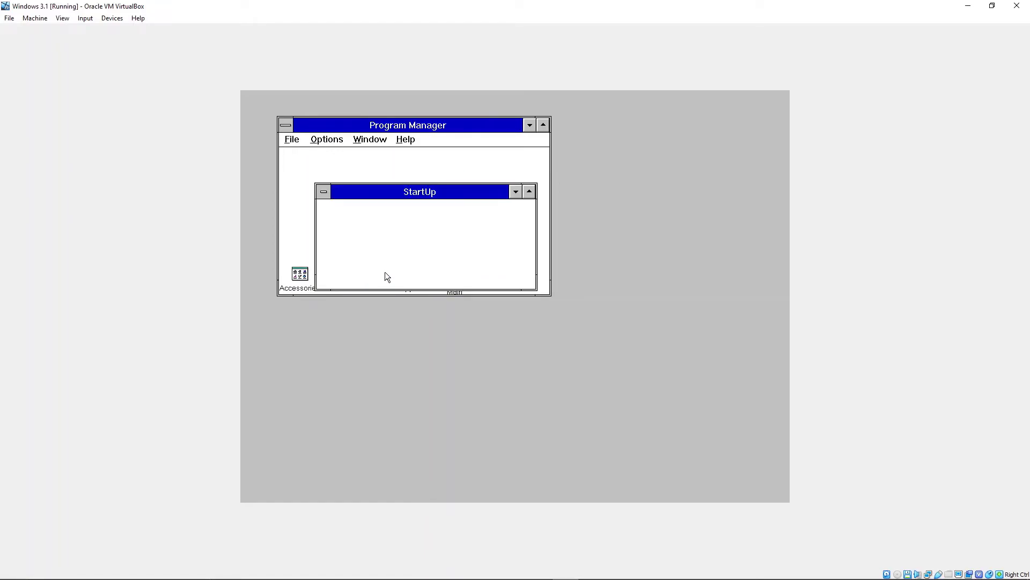
click(322, 192)
click(347, 270)
double_click(413, 277)
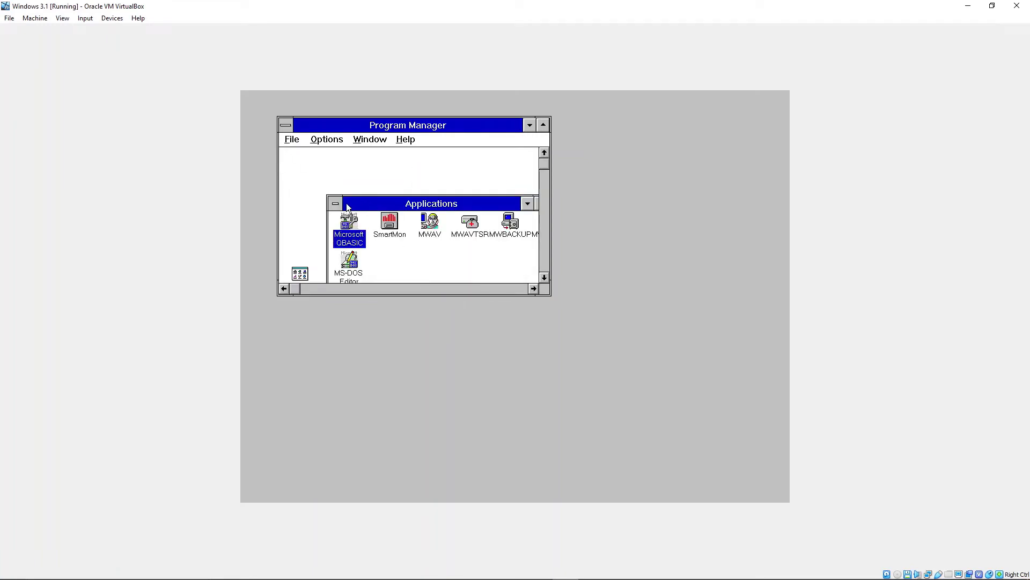
drag(340, 204, 304, 156)
click(304, 155)
click(342, 234)
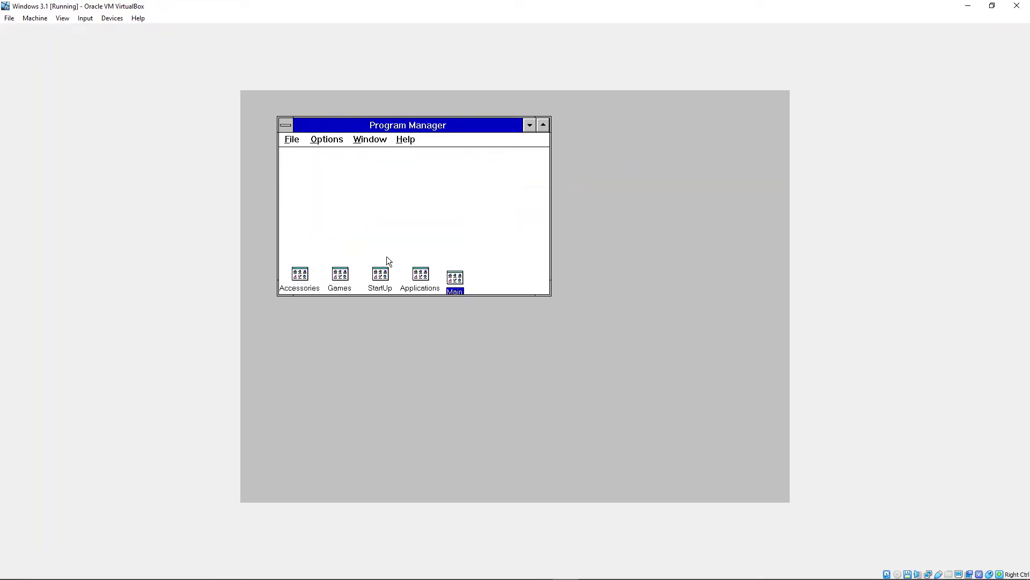
- Open Control Panel from the Main group, move its window over Program Manager and open the Desktop settings
double_click(455, 277)
double_click(341, 172)
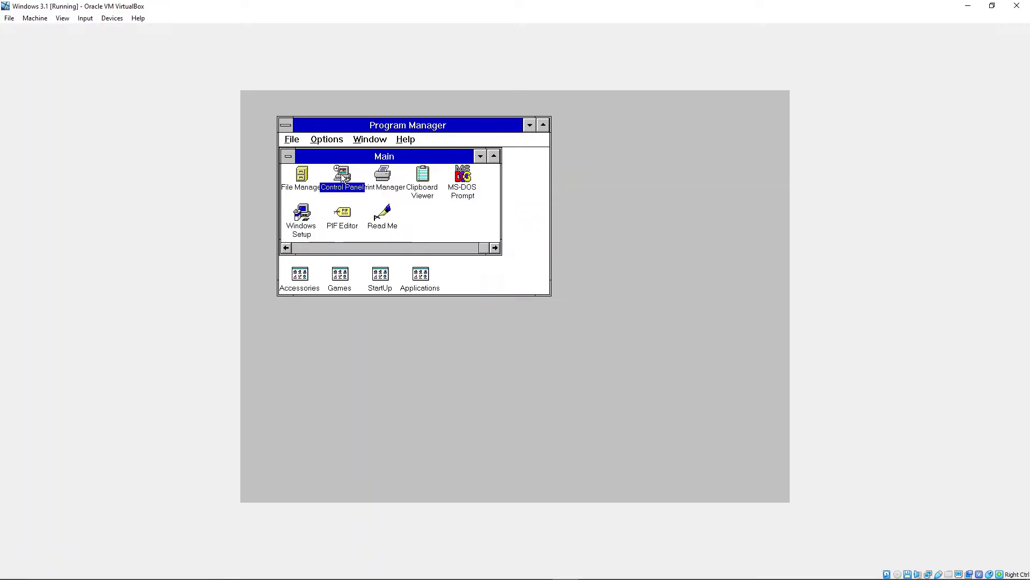
drag(352, 100, 447, 154)
double_click(541, 189)
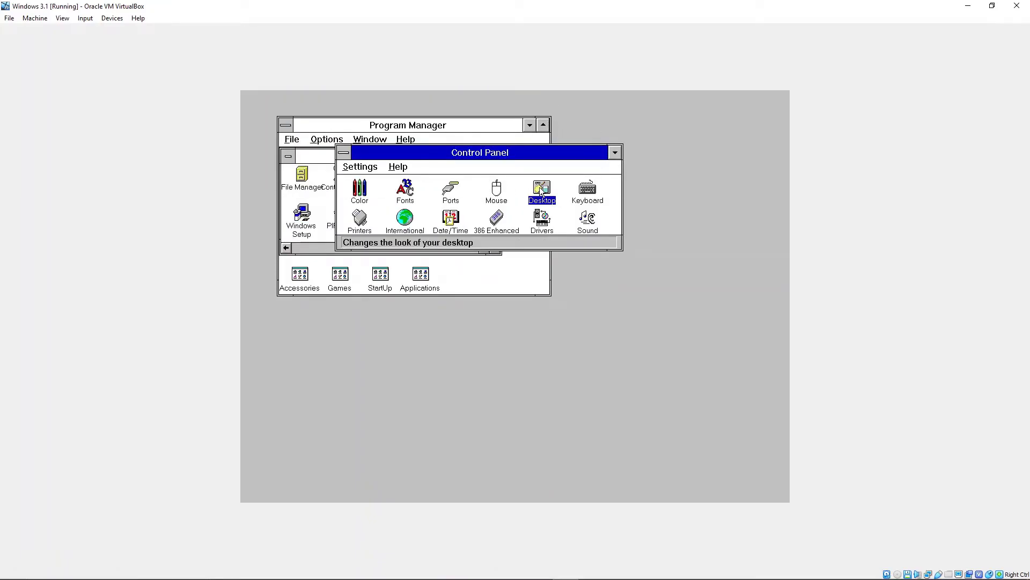
click(468, 200)
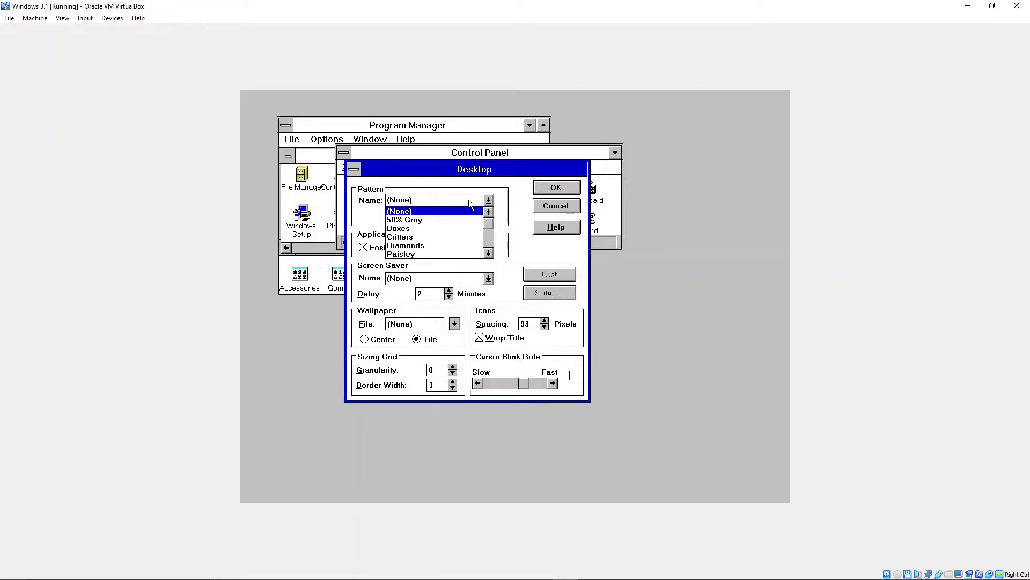
click(468, 200)
- Preview the Marquee and Starfield Simulation screen savers
click(466, 278)
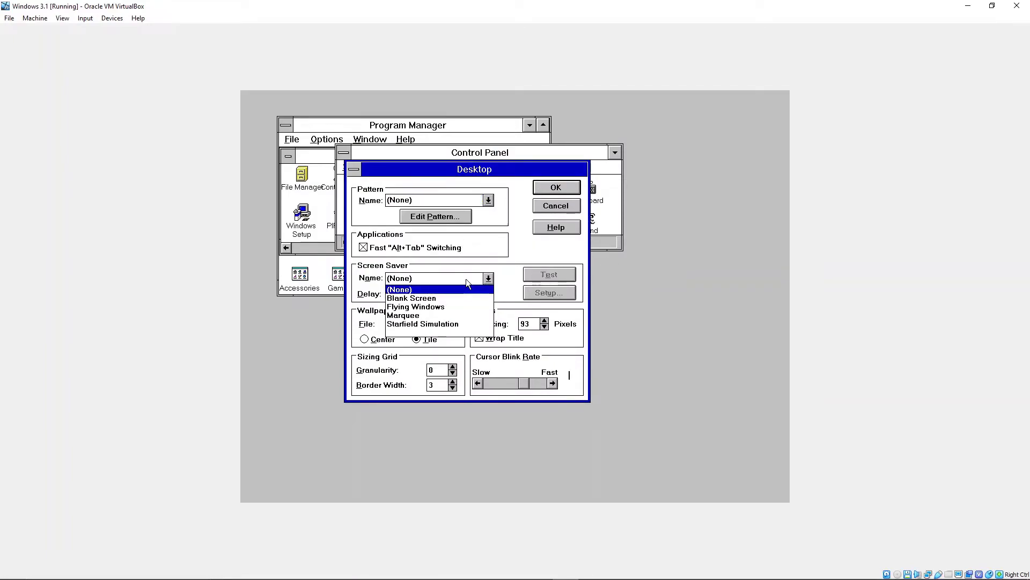
click(419, 314)
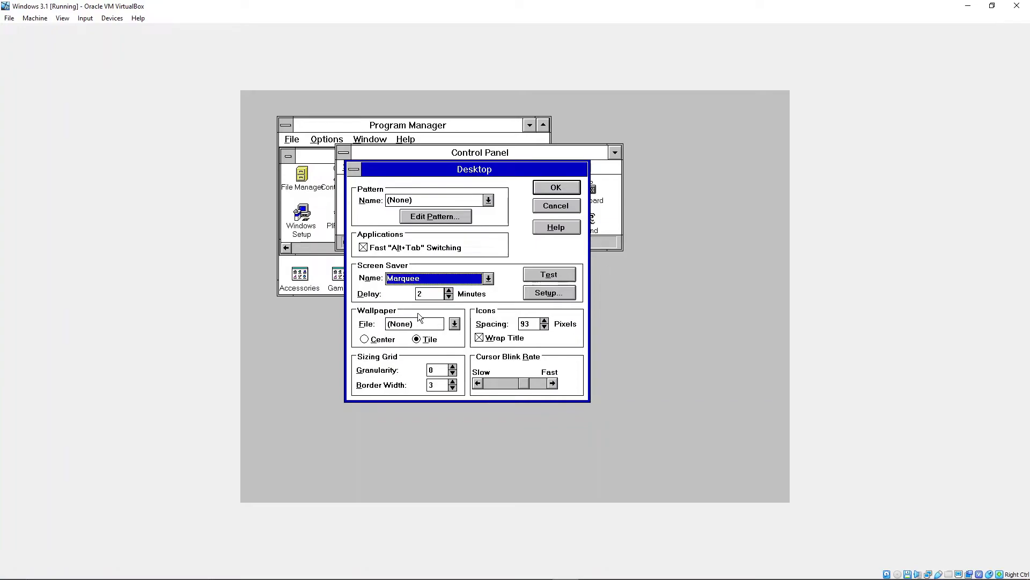
click(530, 276)
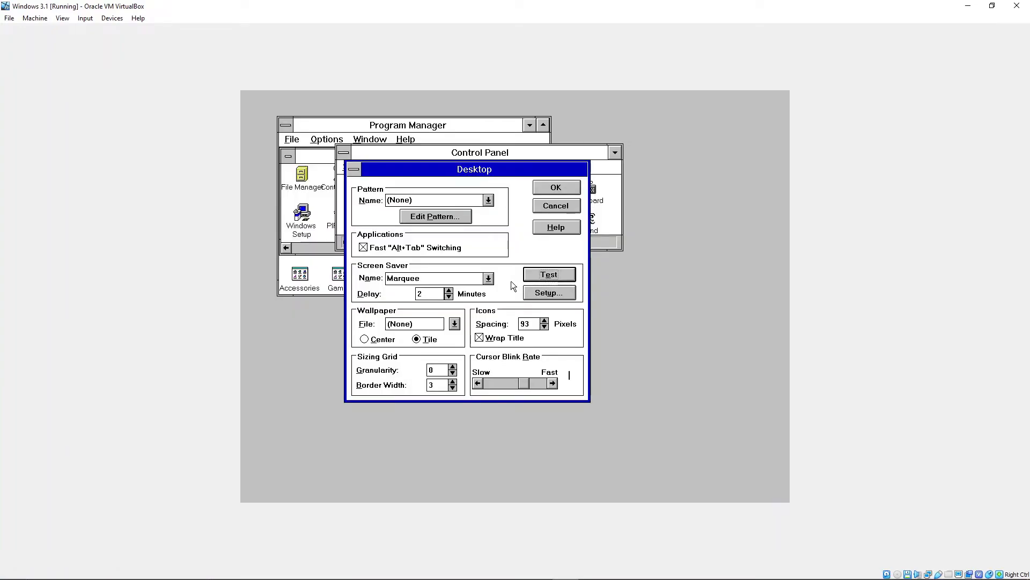
click(468, 276)
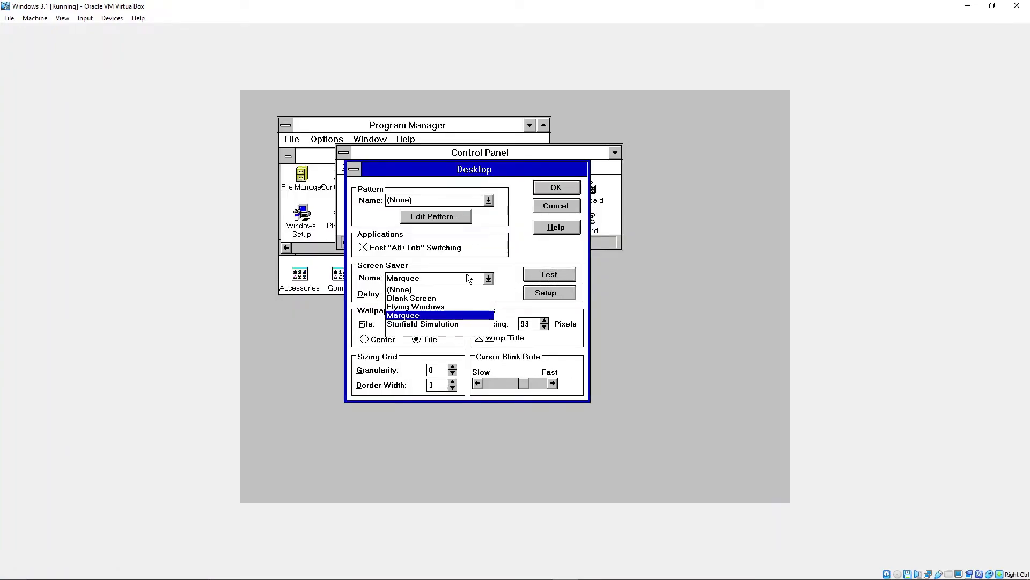
click(466, 324)
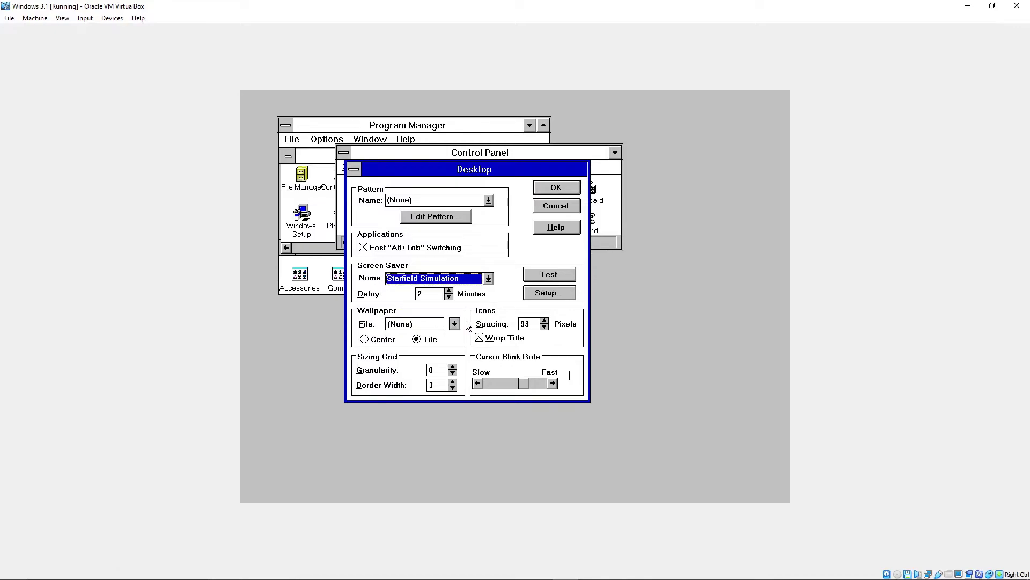
click(529, 276)
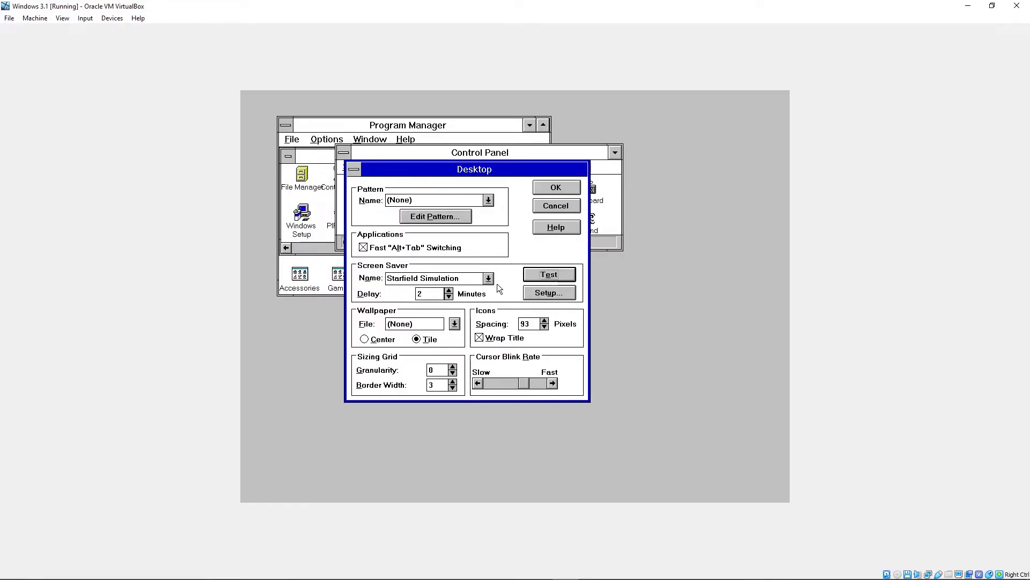
- Set the screen saver to Flying Windows
click(487, 279)
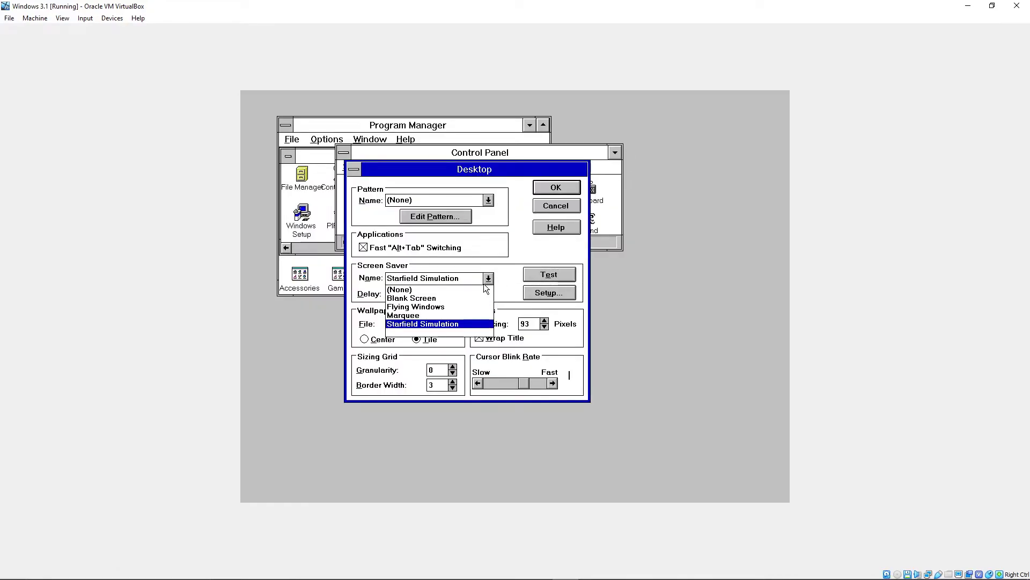
click(481, 298)
click(468, 276)
click(462, 302)
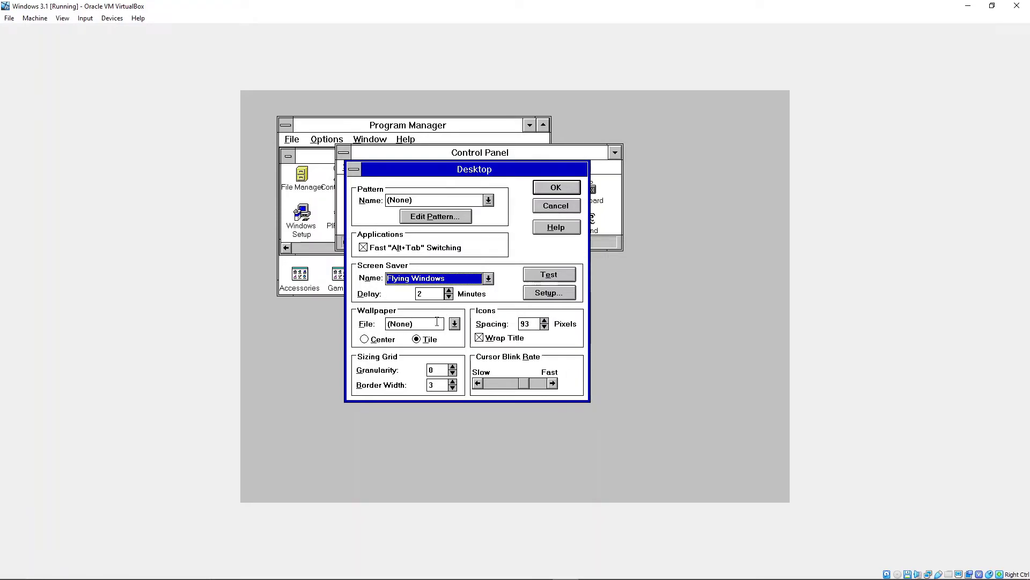
- Set egypt.bmp as the tiled wallpaper and apply the desktop settings
click(455, 324)
click(455, 376)
click(455, 377)
click(439, 357)
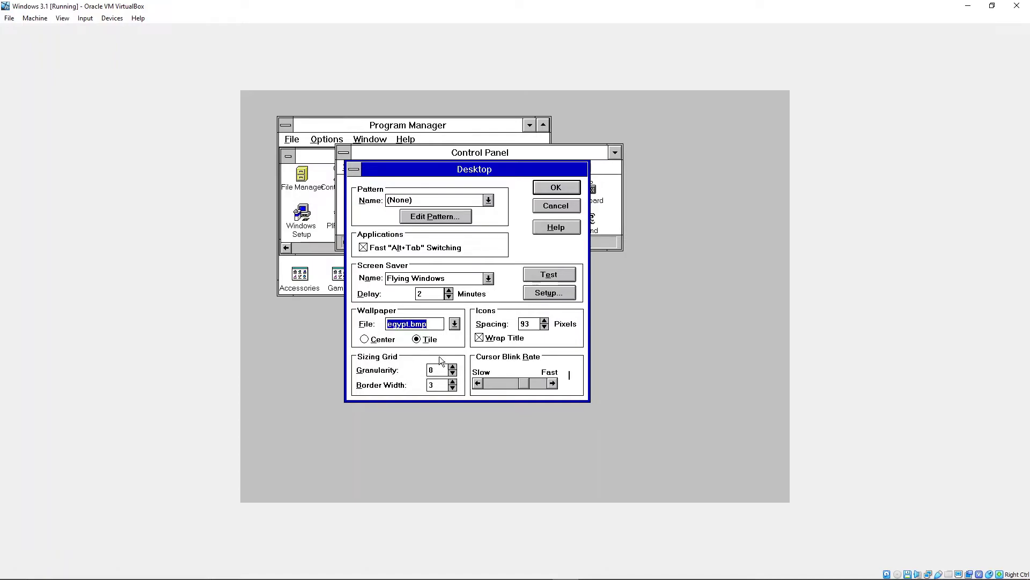
click(391, 342)
click(421, 341)
click(553, 189)
- Reopen the Desktop settings and apply winlogo.bmp as the tiled wallpaper
double_click(540, 193)
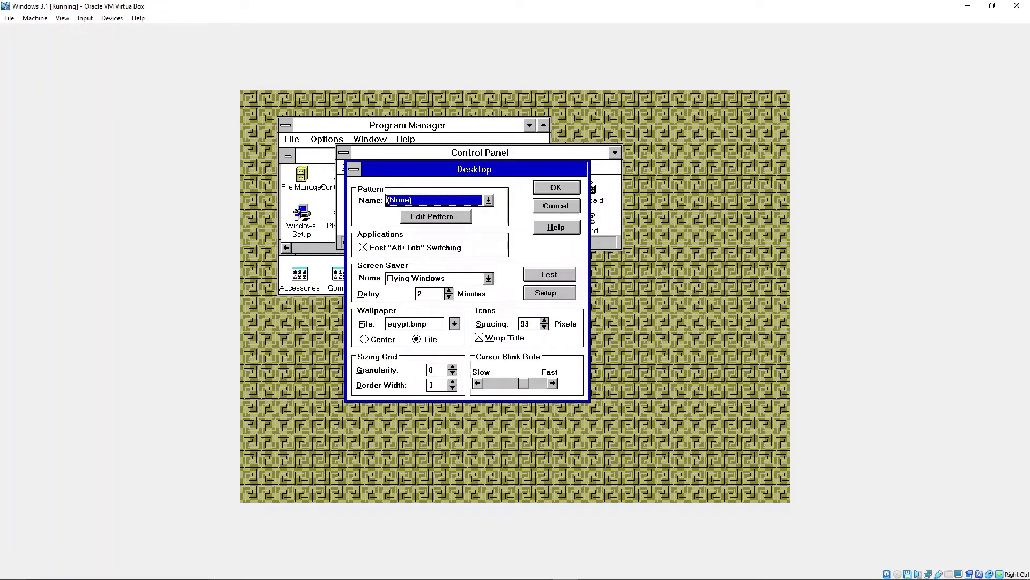
click(454, 324)
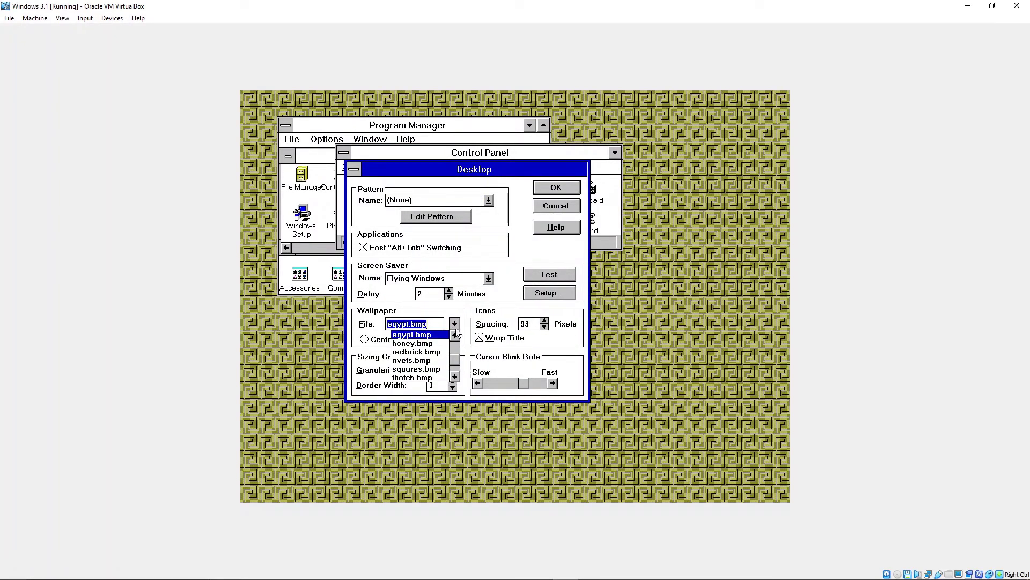
click(456, 377)
click(455, 376)
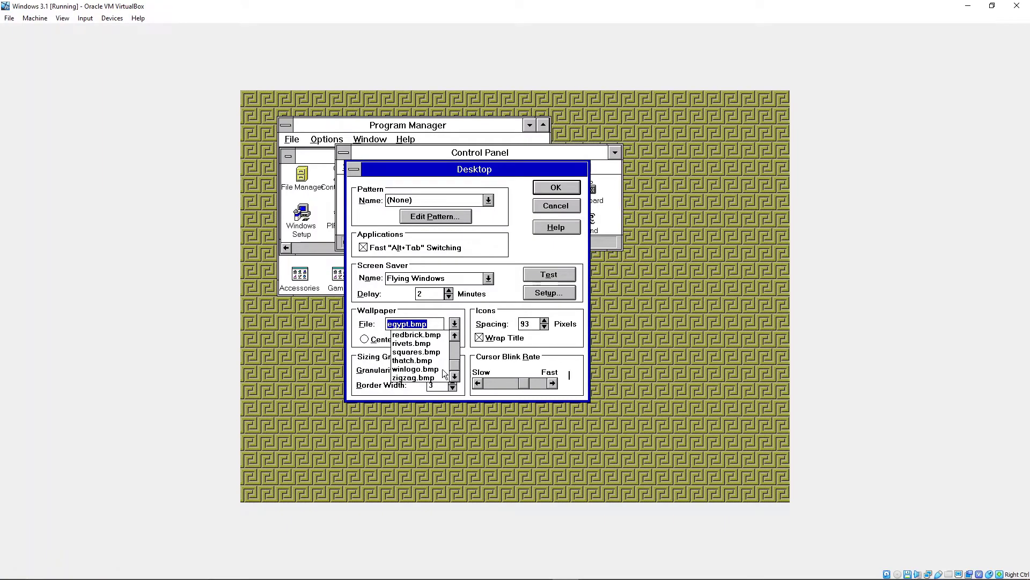
click(443, 370)
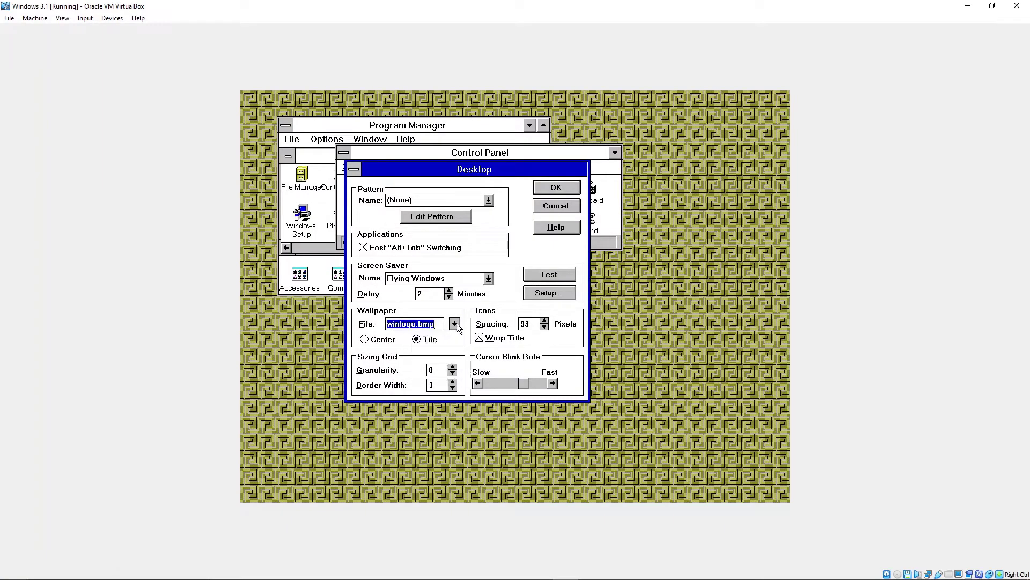
click(556, 187)
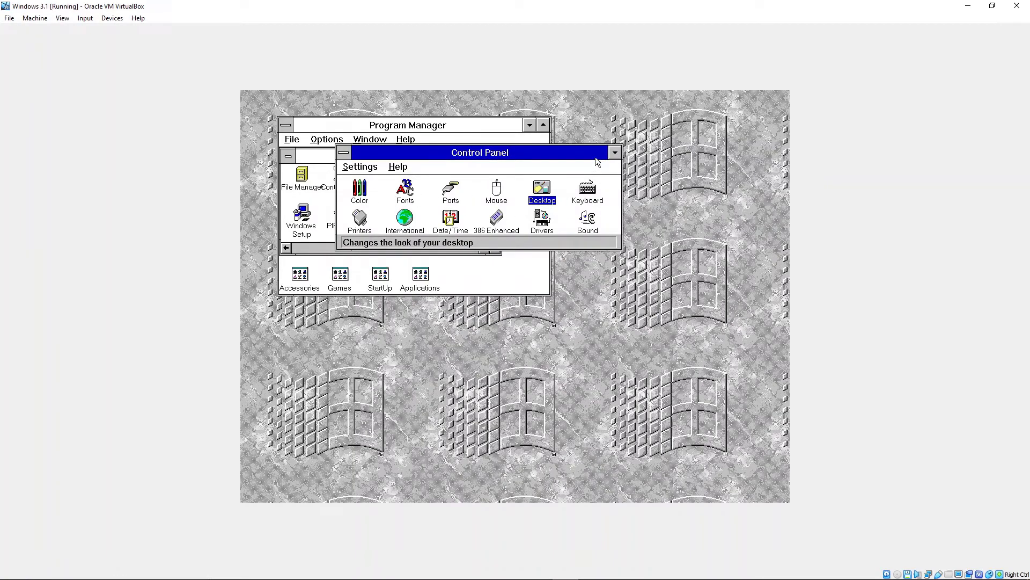
- Check the system sound assignments and the installed drivers in Control Panel, closing both dialogs
double_click(586, 220)
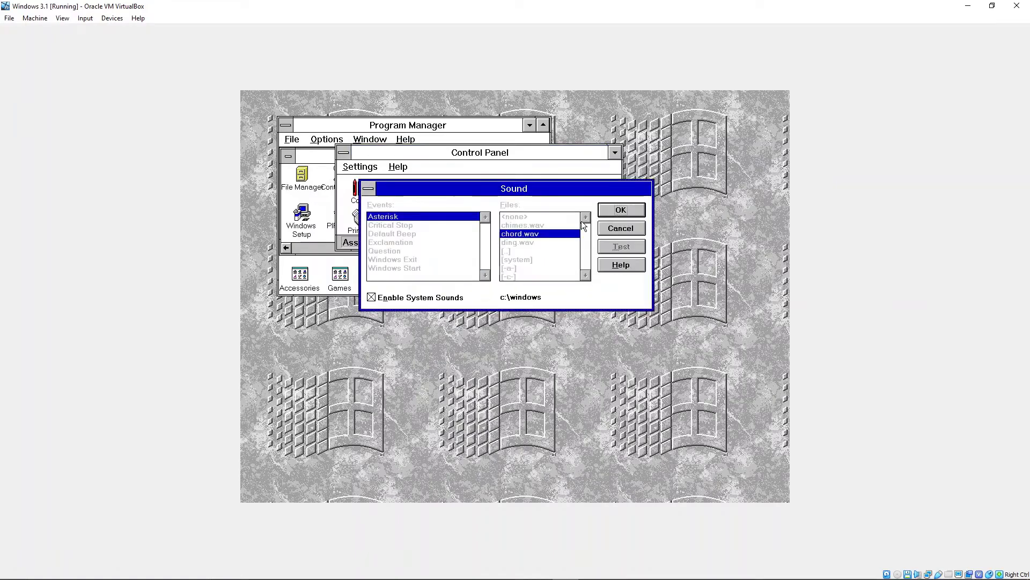
click(610, 212)
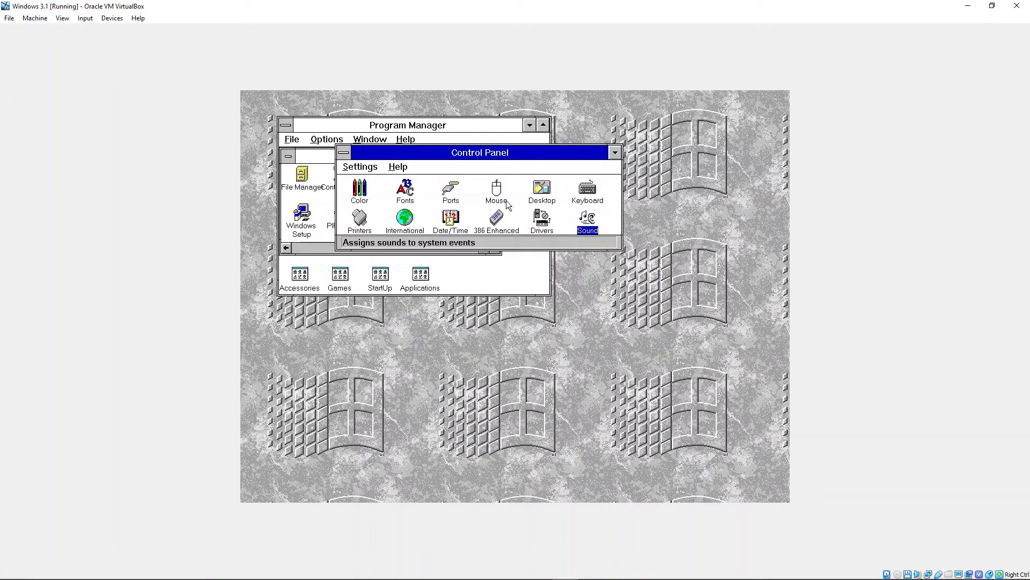
double_click(532, 224)
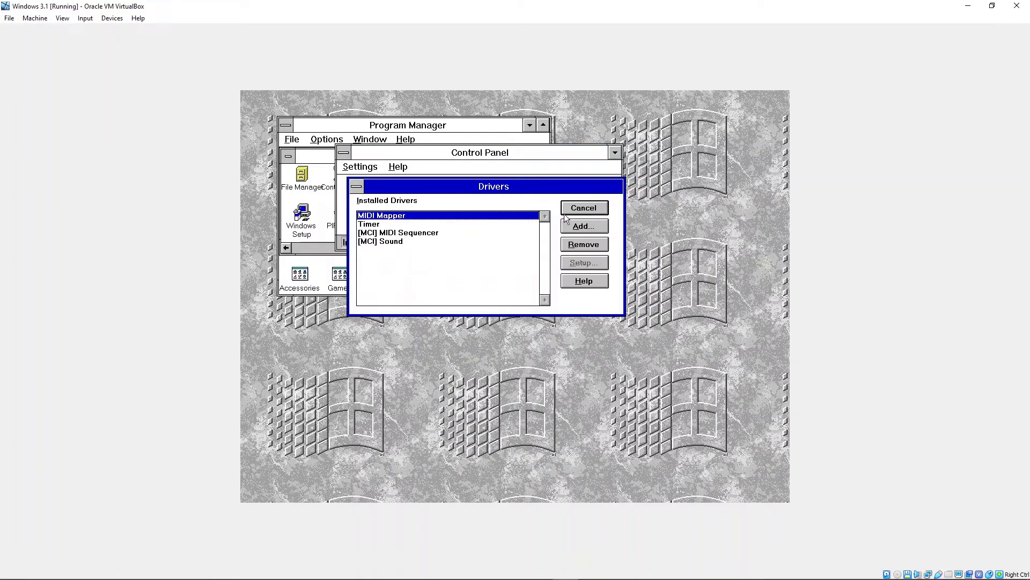
click(357, 187)
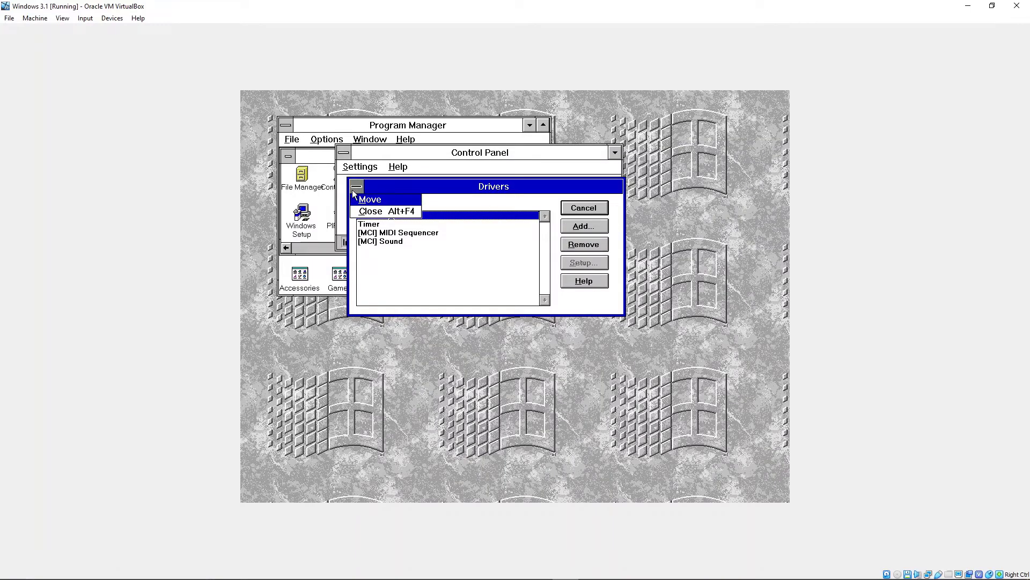
key(Escape)
click(356, 186)
click(370, 212)
- Try to open the 386 Enhanced settings in Control Panel
double_click(497, 218)
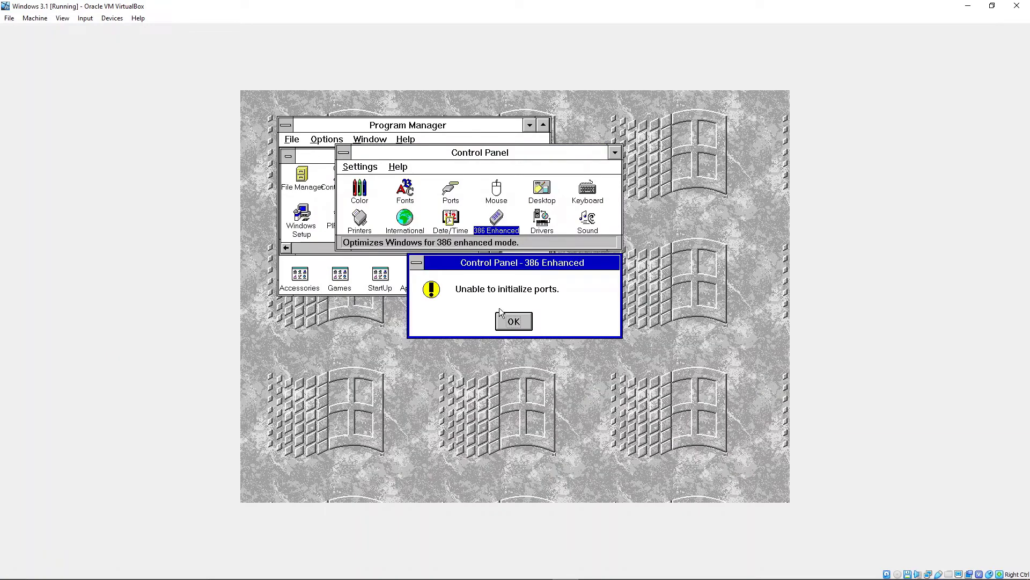
click(507, 322)
click(352, 167)
click(357, 194)
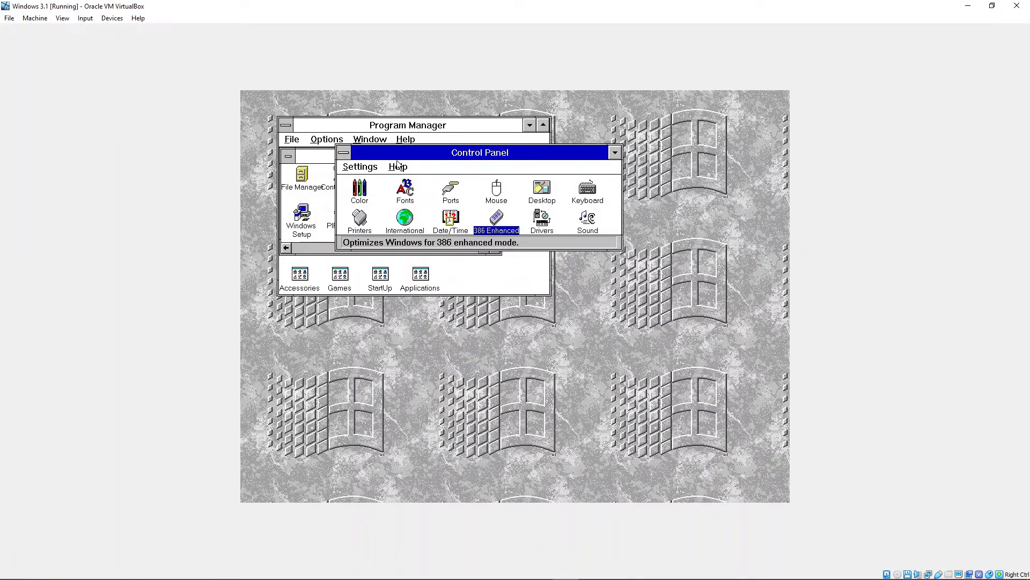
click(439, 188)
click(409, 185)
click(361, 195)
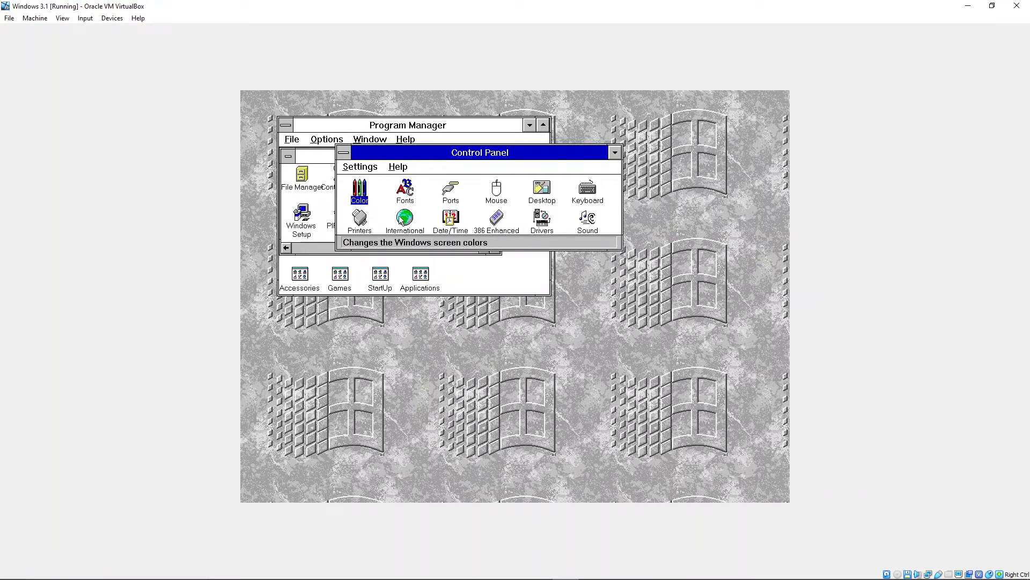
click(335, 155)
click(582, 167)
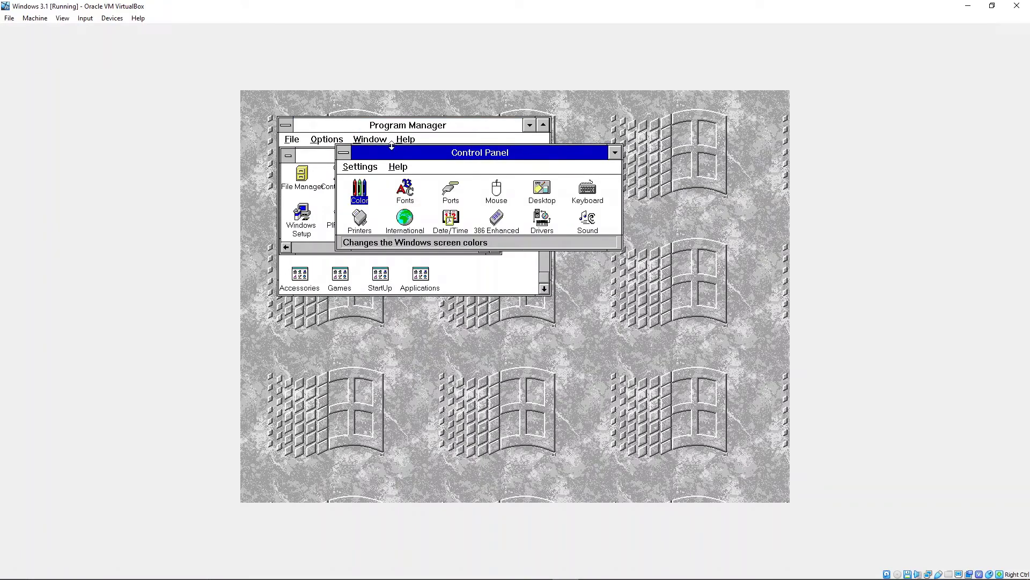
- Close Control Panel, then check the installed display driver in Windows Setup and close it
click(343, 153)
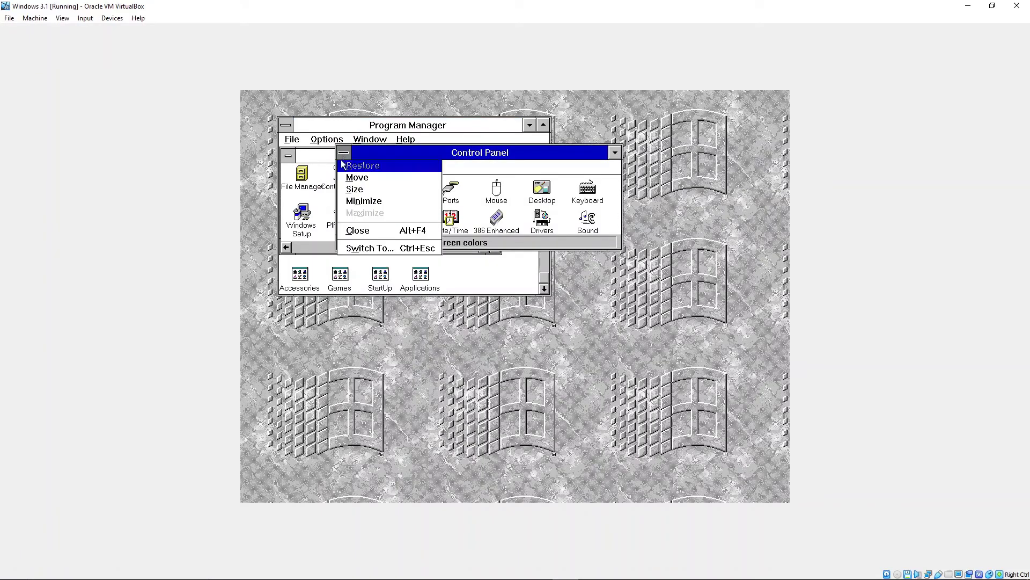
click(357, 230)
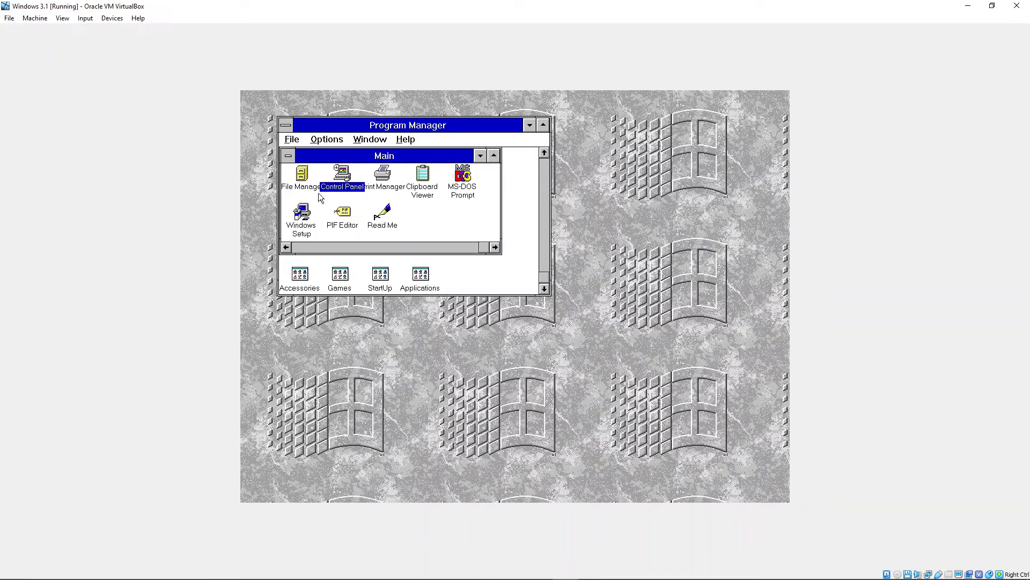
double_click(305, 208)
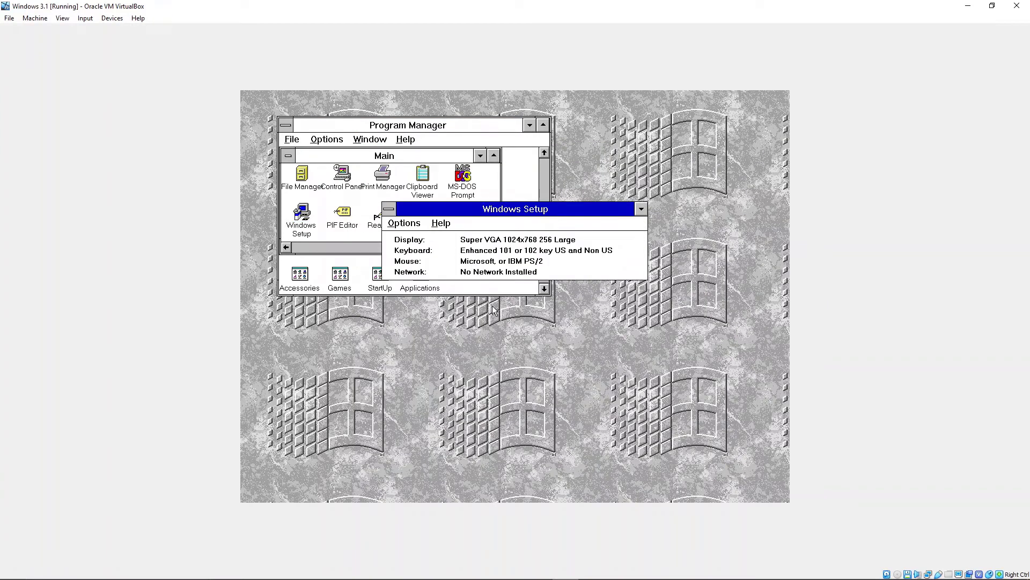
click(389, 210)
click(424, 285)
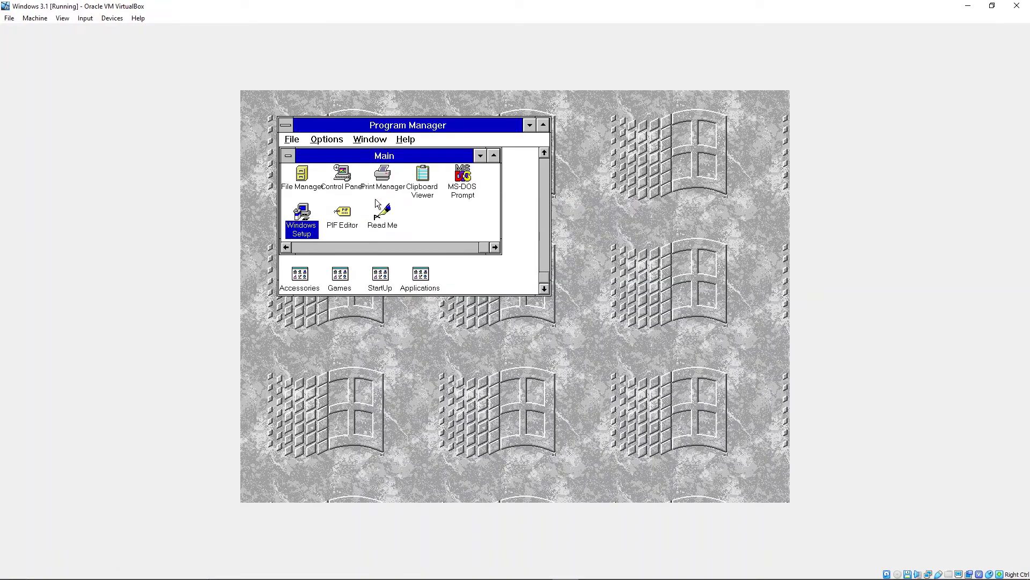
- Rearrange the Main group's icons, placing Clipboard Viewer at the start of the second row and spacing out the others so their labels don't overlap
drag(381, 213, 454, 217)
drag(348, 213, 374, 217)
drag(303, 217, 330, 221)
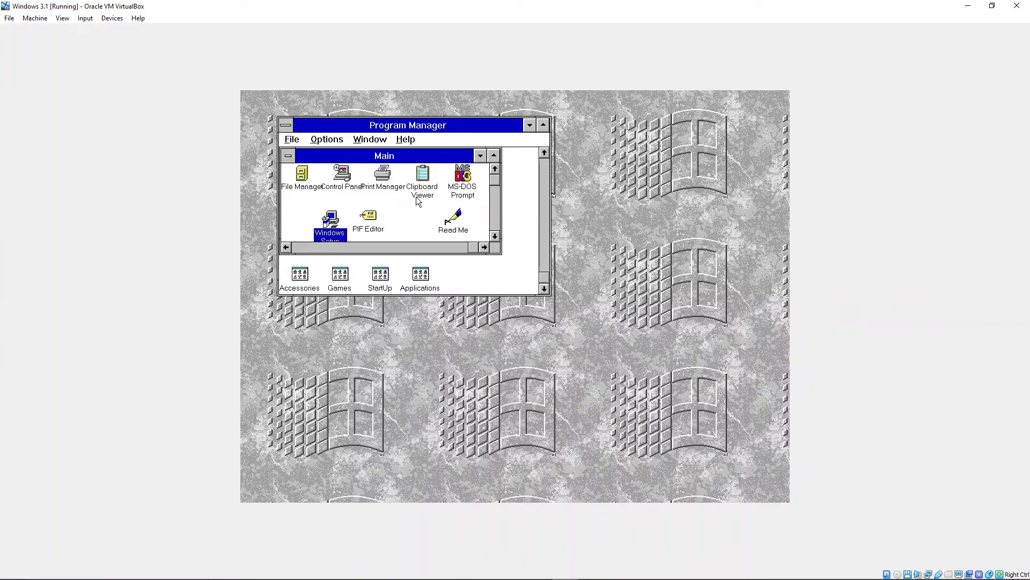
drag(432, 181, 297, 216)
drag(383, 173, 348, 175)
drag(413, 178, 403, 176)
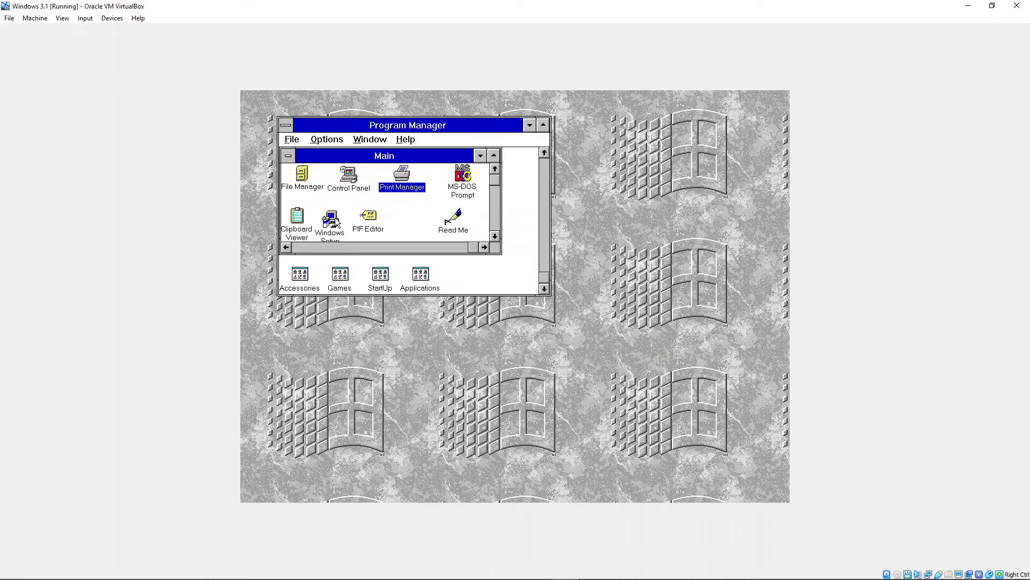
drag(379, 213, 386, 213)
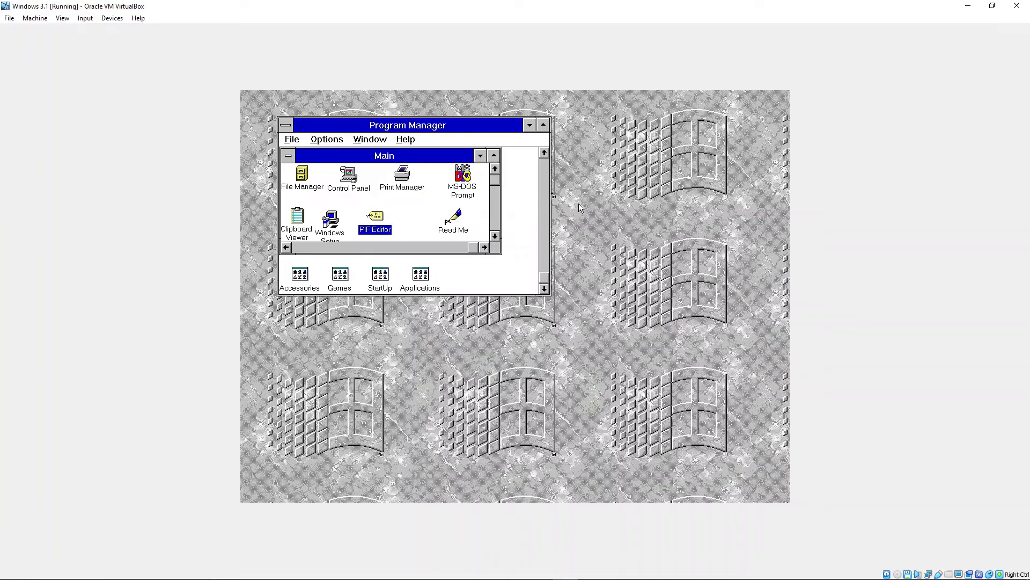
- Enlarge the Program Manager window in width and height, and move the Main group window clear of the minimized group icons
drag(551, 204, 647, 200)
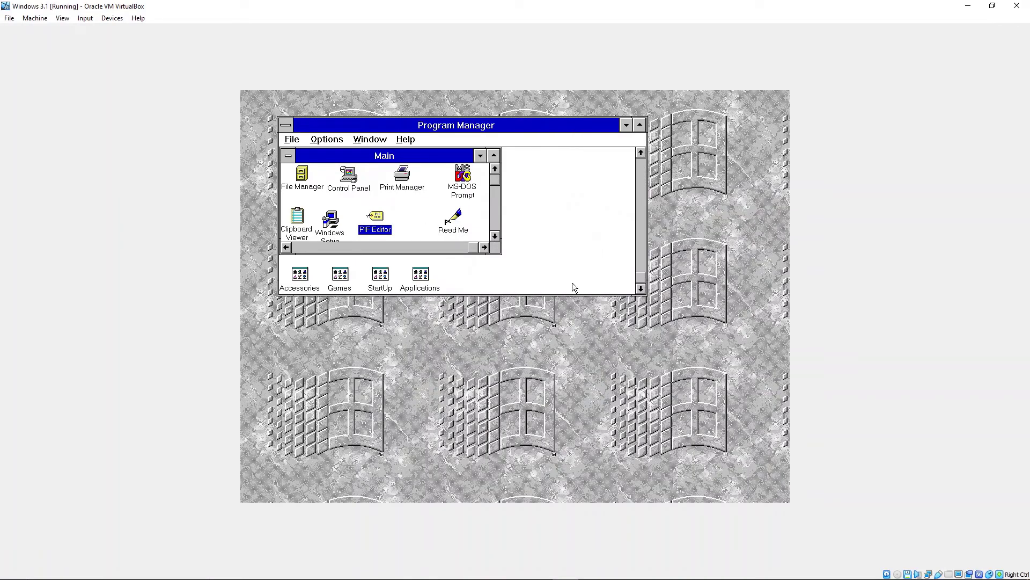
drag(577, 297, 576, 426)
drag(648, 349, 712, 348)
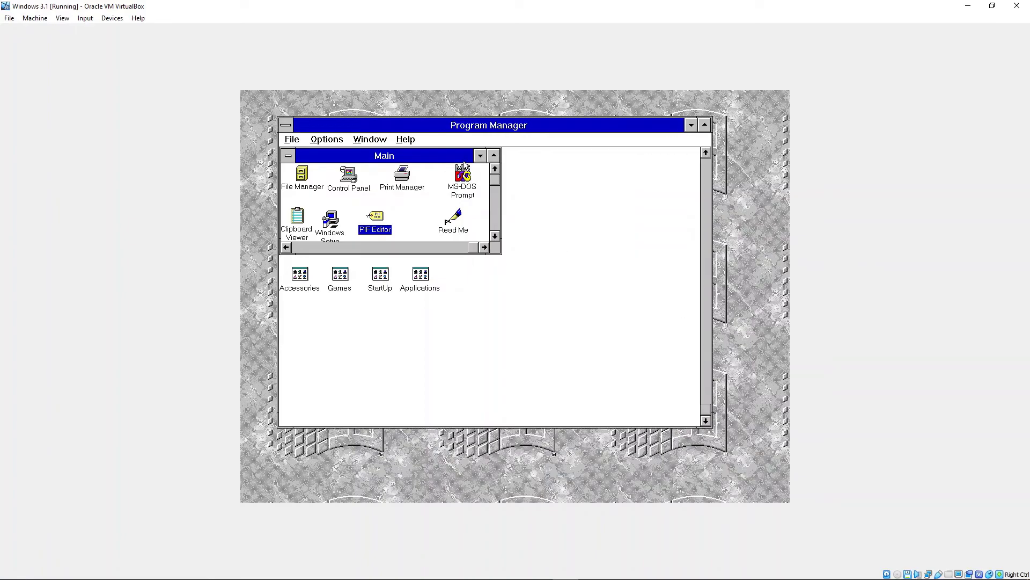
drag(435, 159, 600, 176)
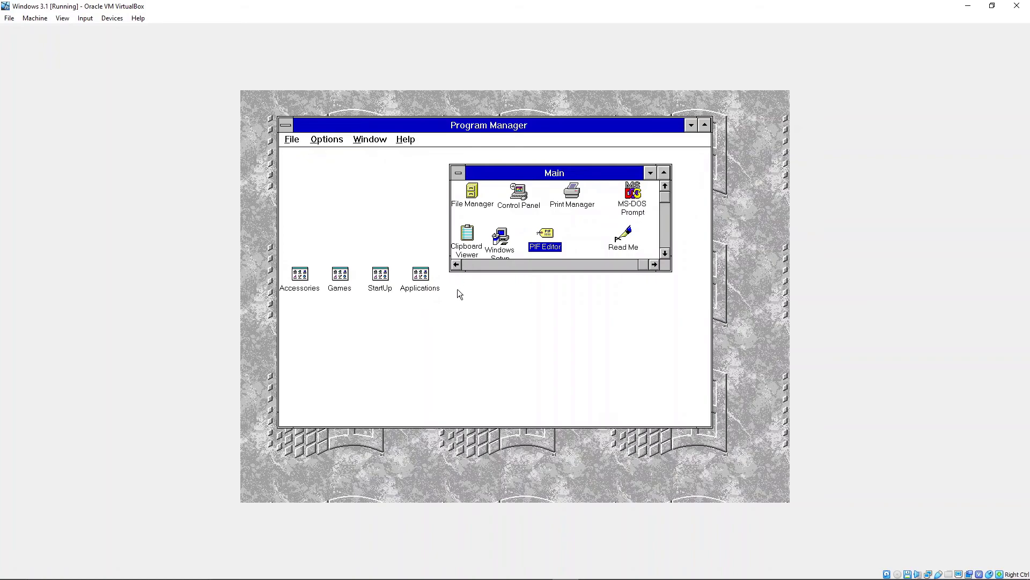
- Move the Accessories, Games, StartUp and Applications group icons into a row near the lower edge of Program Manager
drag(300, 277, 299, 393)
drag(343, 275, 344, 391)
drag(380, 275, 353, 388)
drag(421, 275, 421, 390)
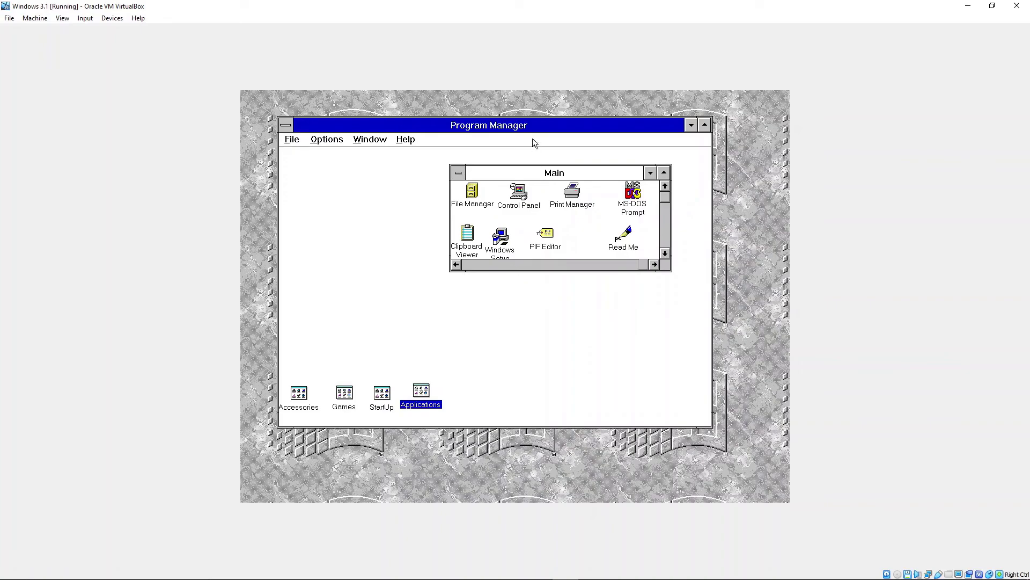
- Reposition the Main group window above the row of group icons and move Read Me closer to PIF Editor
drag(538, 178, 385, 197)
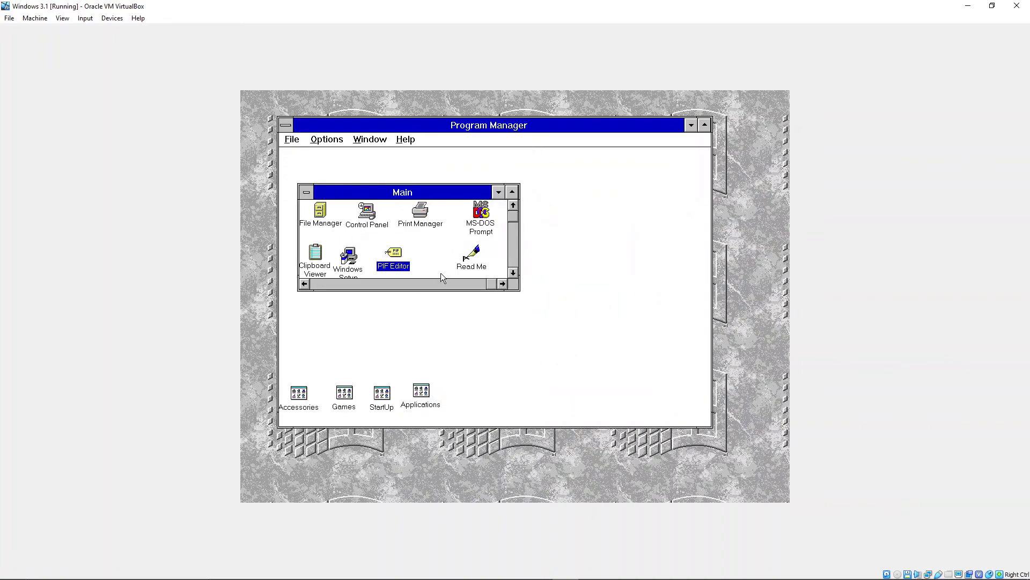
drag(470, 255, 434, 257)
- Close the Main group window and place its icon beside Applications in the row of group icons
click(306, 193)
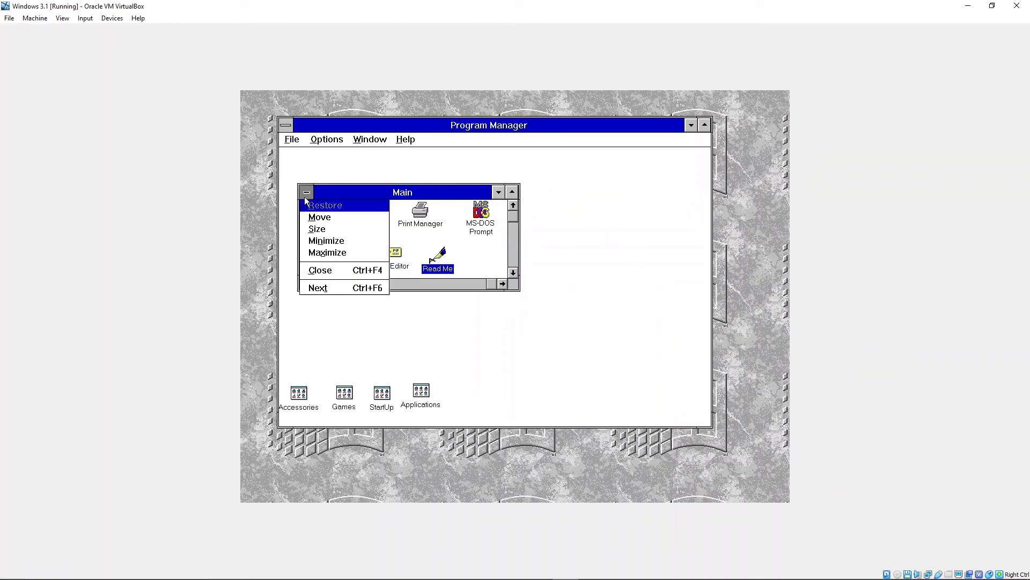
click(328, 273)
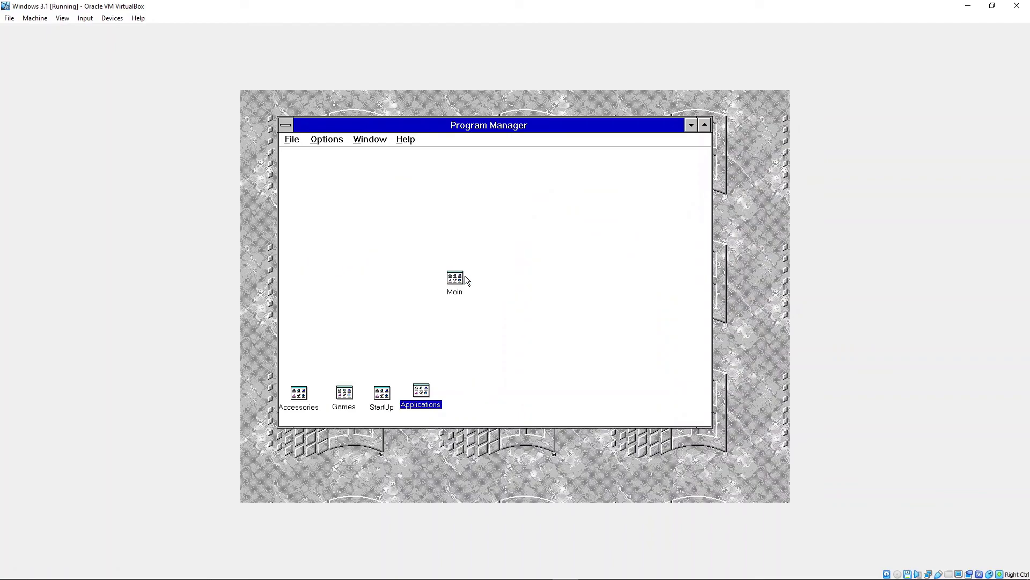
drag(465, 278, 462, 389)
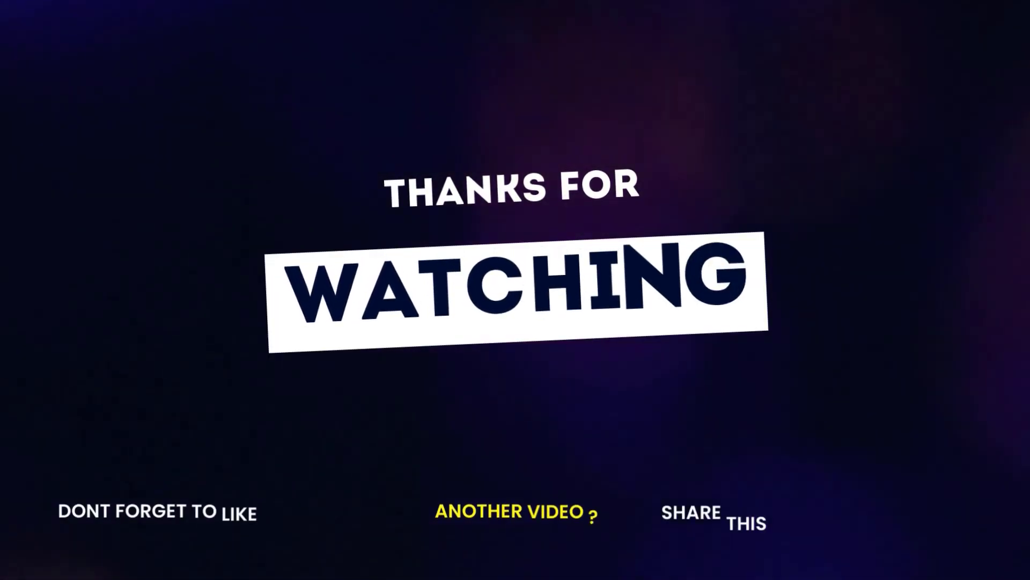